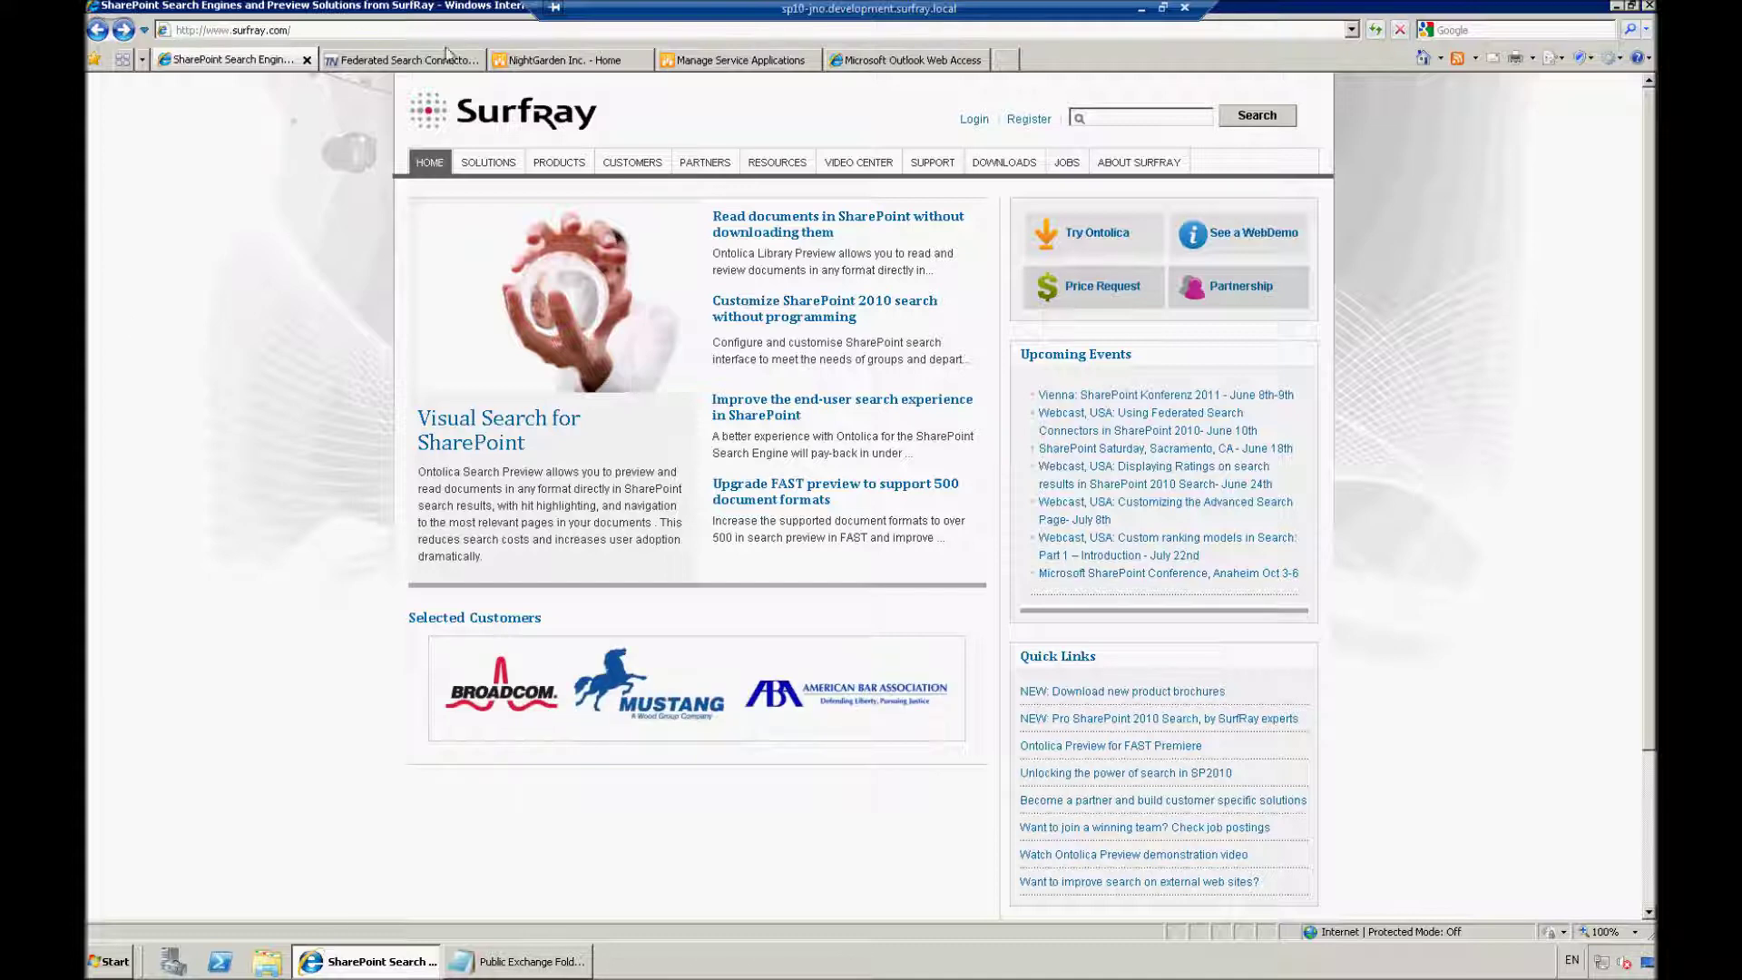
Look through the TechNet Federated Search Connector Gallery, then go back to Manage Service Applications
{"action": "left_click", "coordinate": [406, 64]}
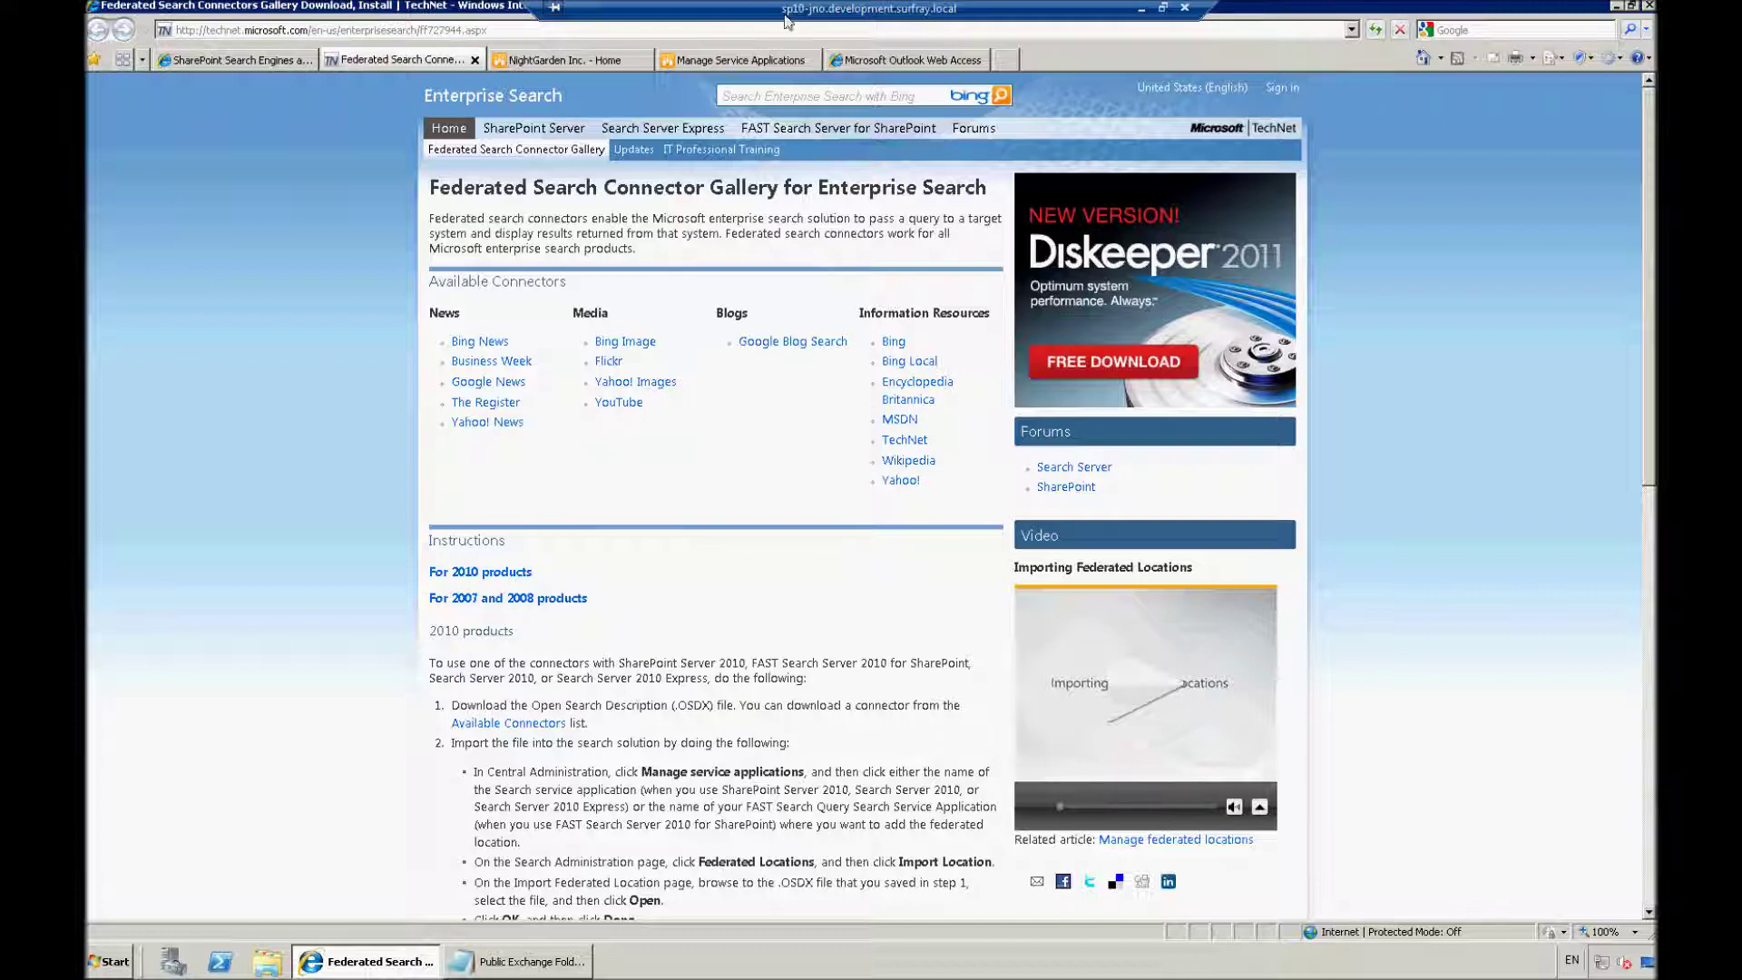
{"action": "left_click", "coordinate": [755, 60]}
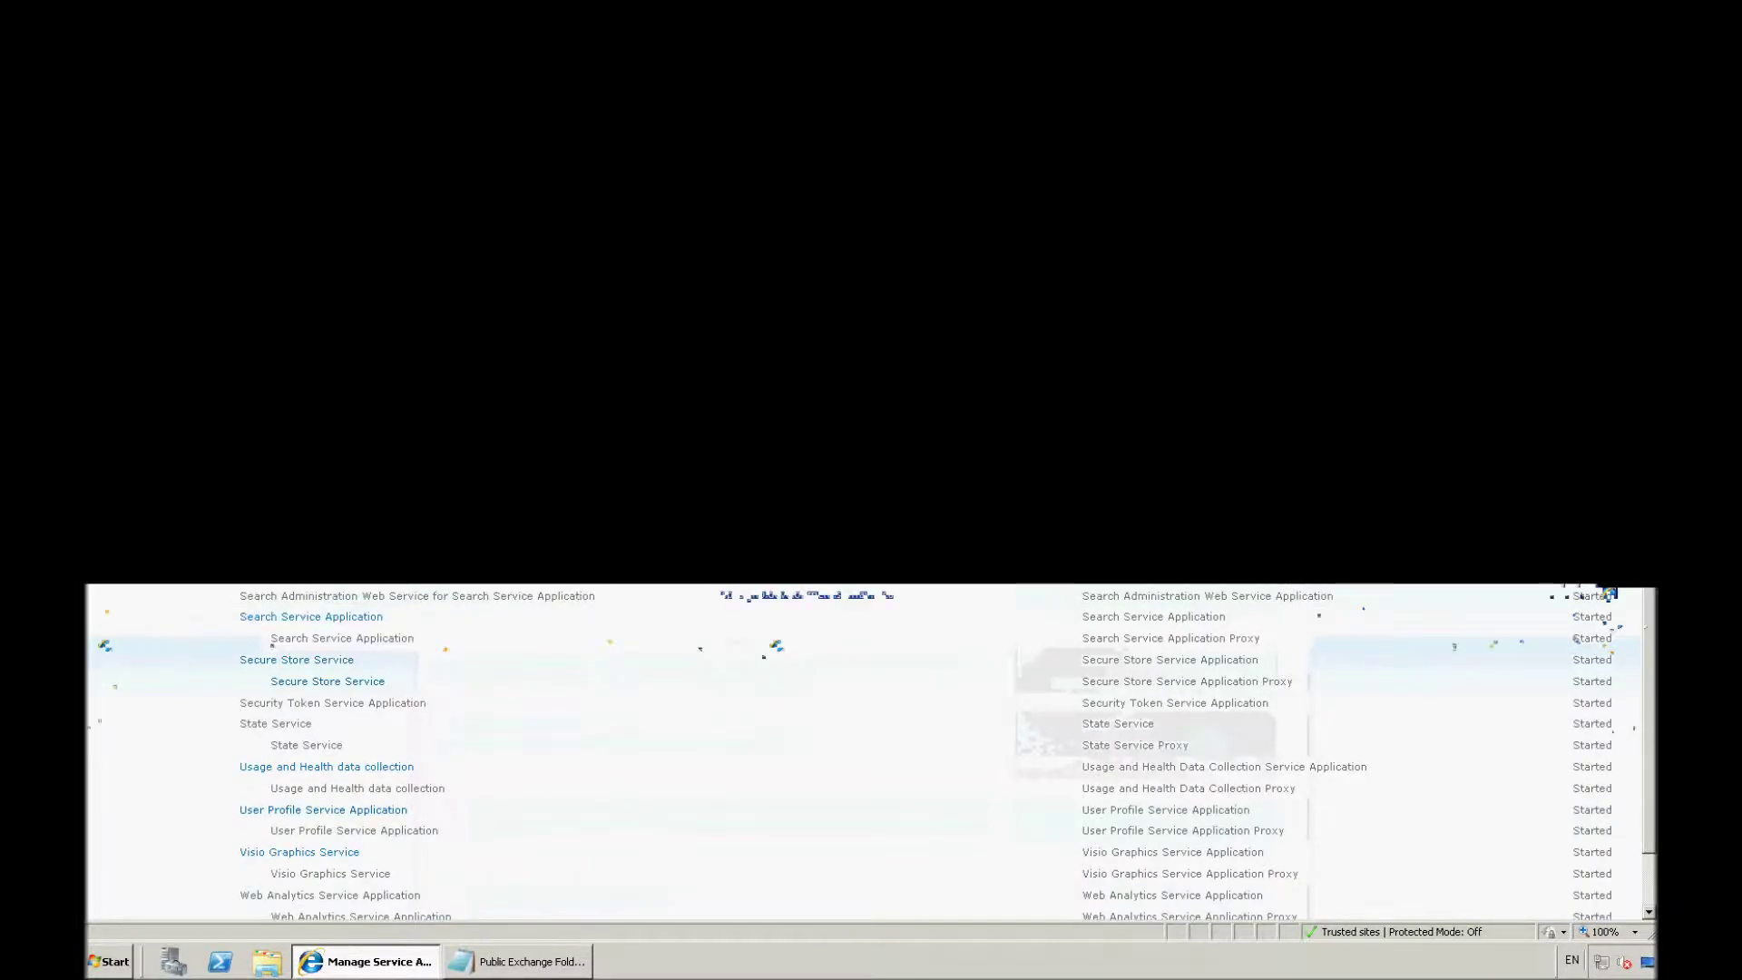
Return to Central Administration and open the Search Service Application's Search Administration page
{"action": "key", "text": "BackSpace"}
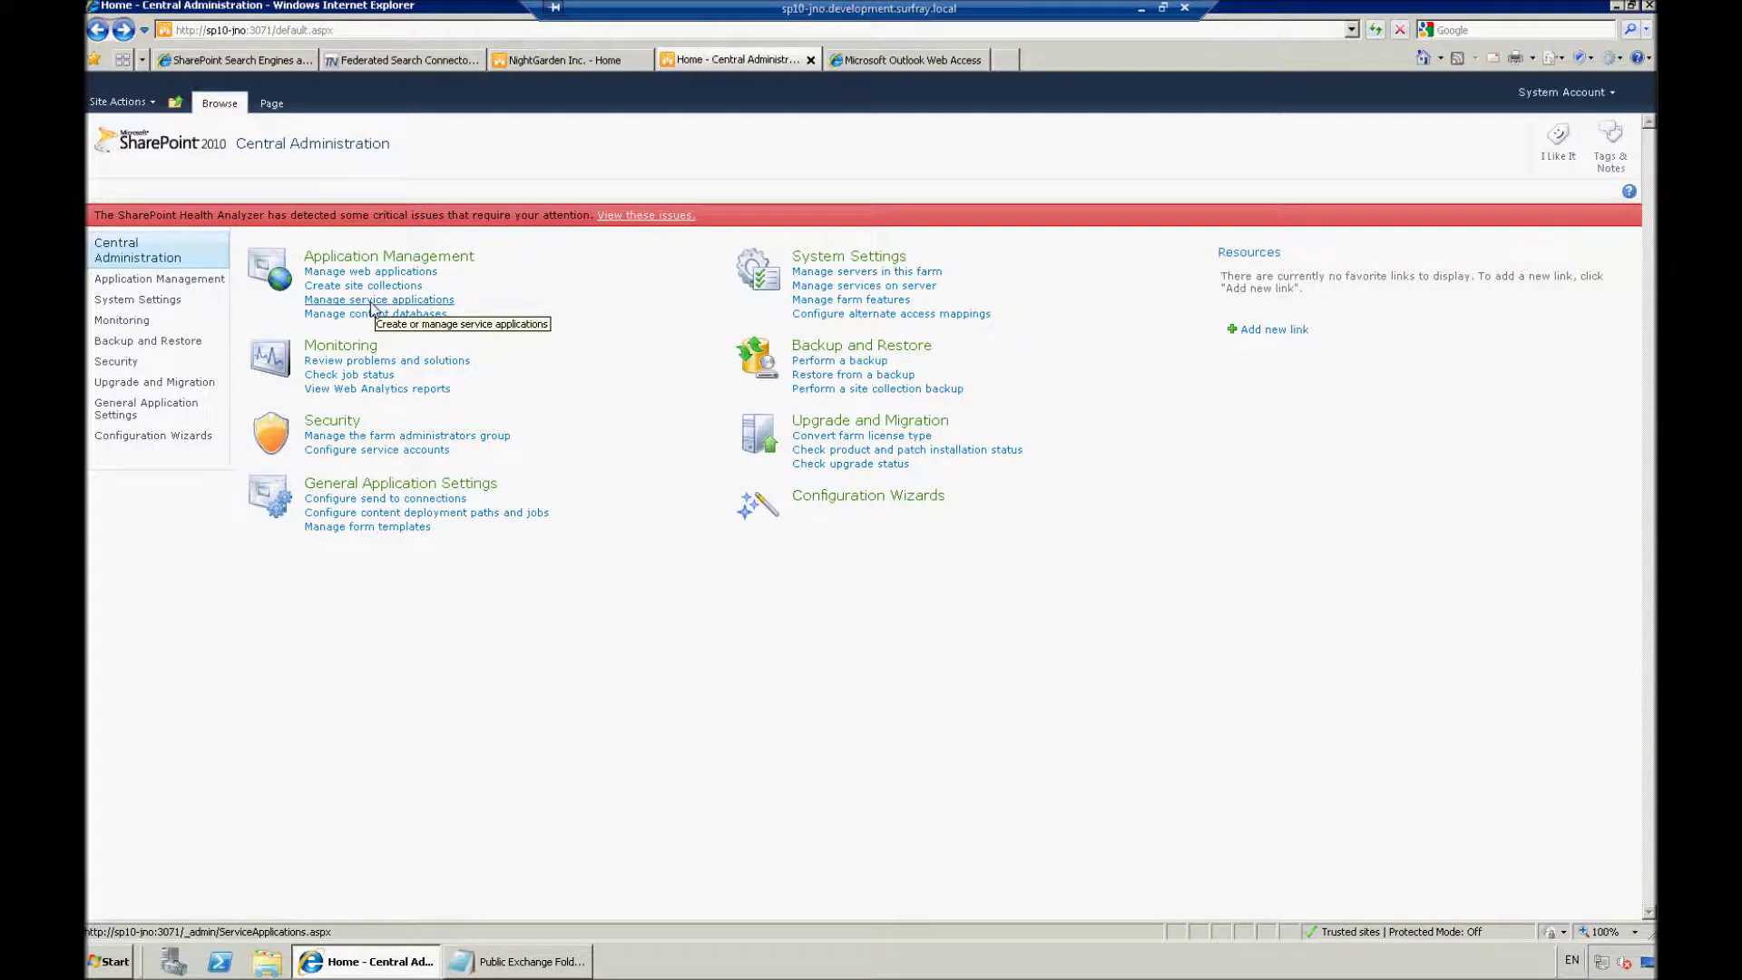
{"action": "left_click", "coordinate": [372, 302]}
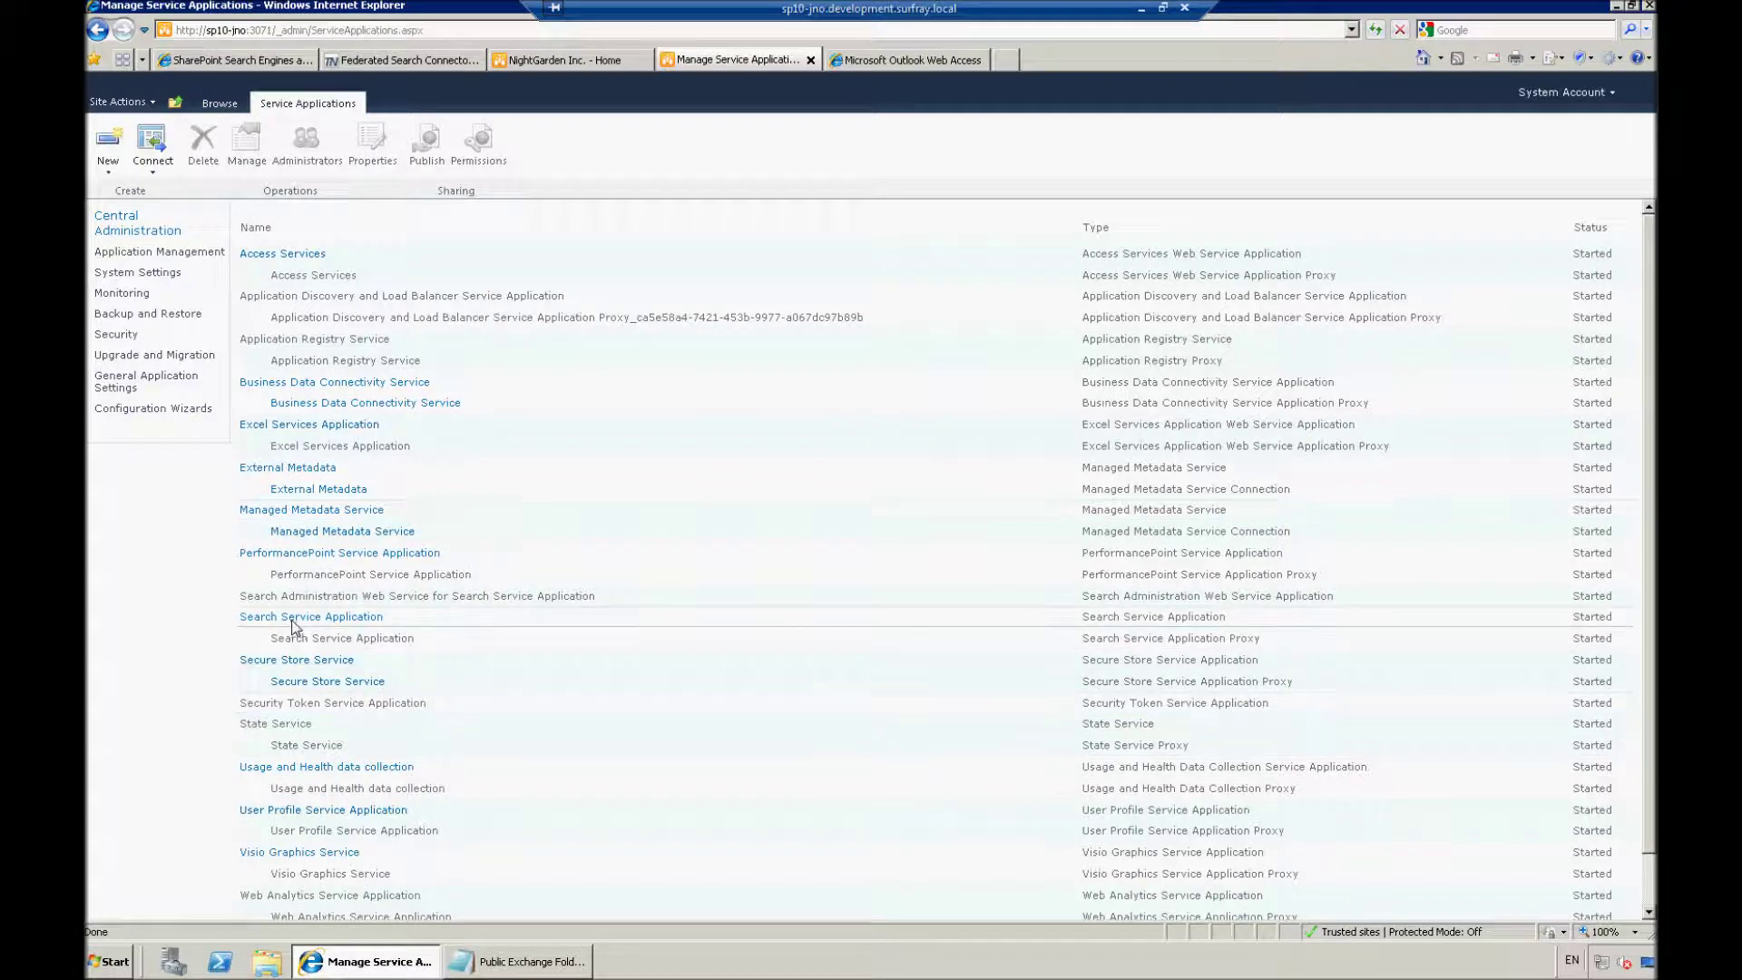
{"action": "left_click", "coordinate": [339, 618]}
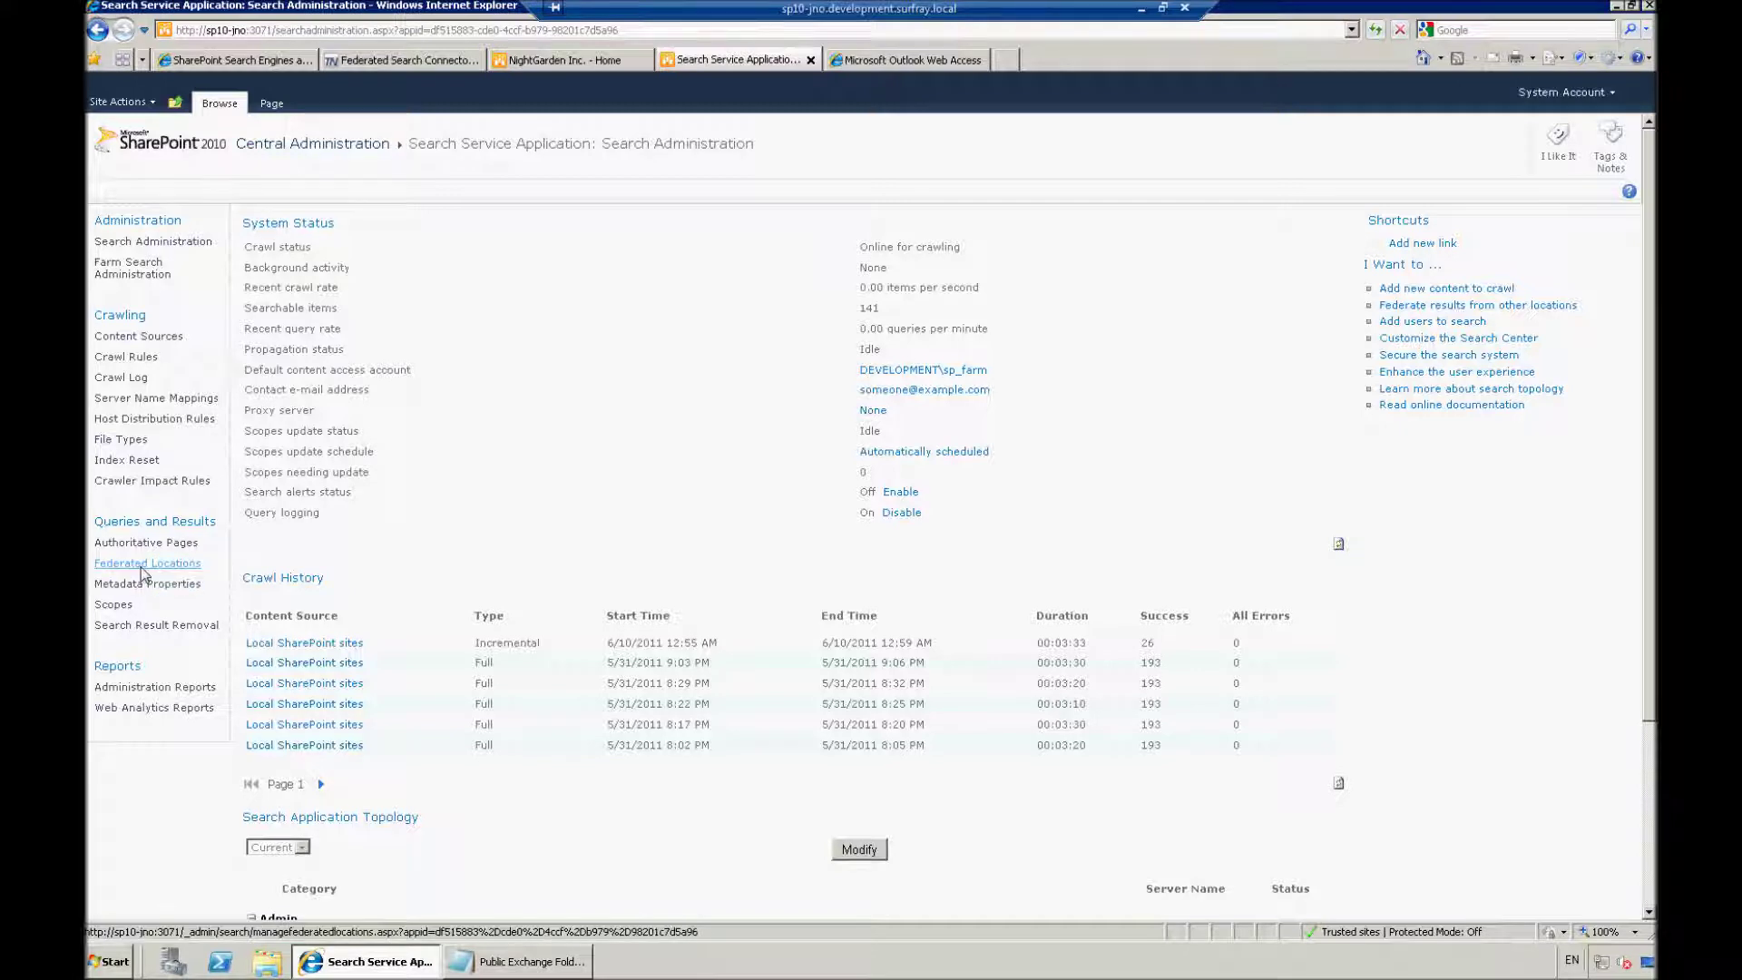
View the five existing federated locations and begin importing a new location
{"action": "left_click", "coordinate": [141, 565]}
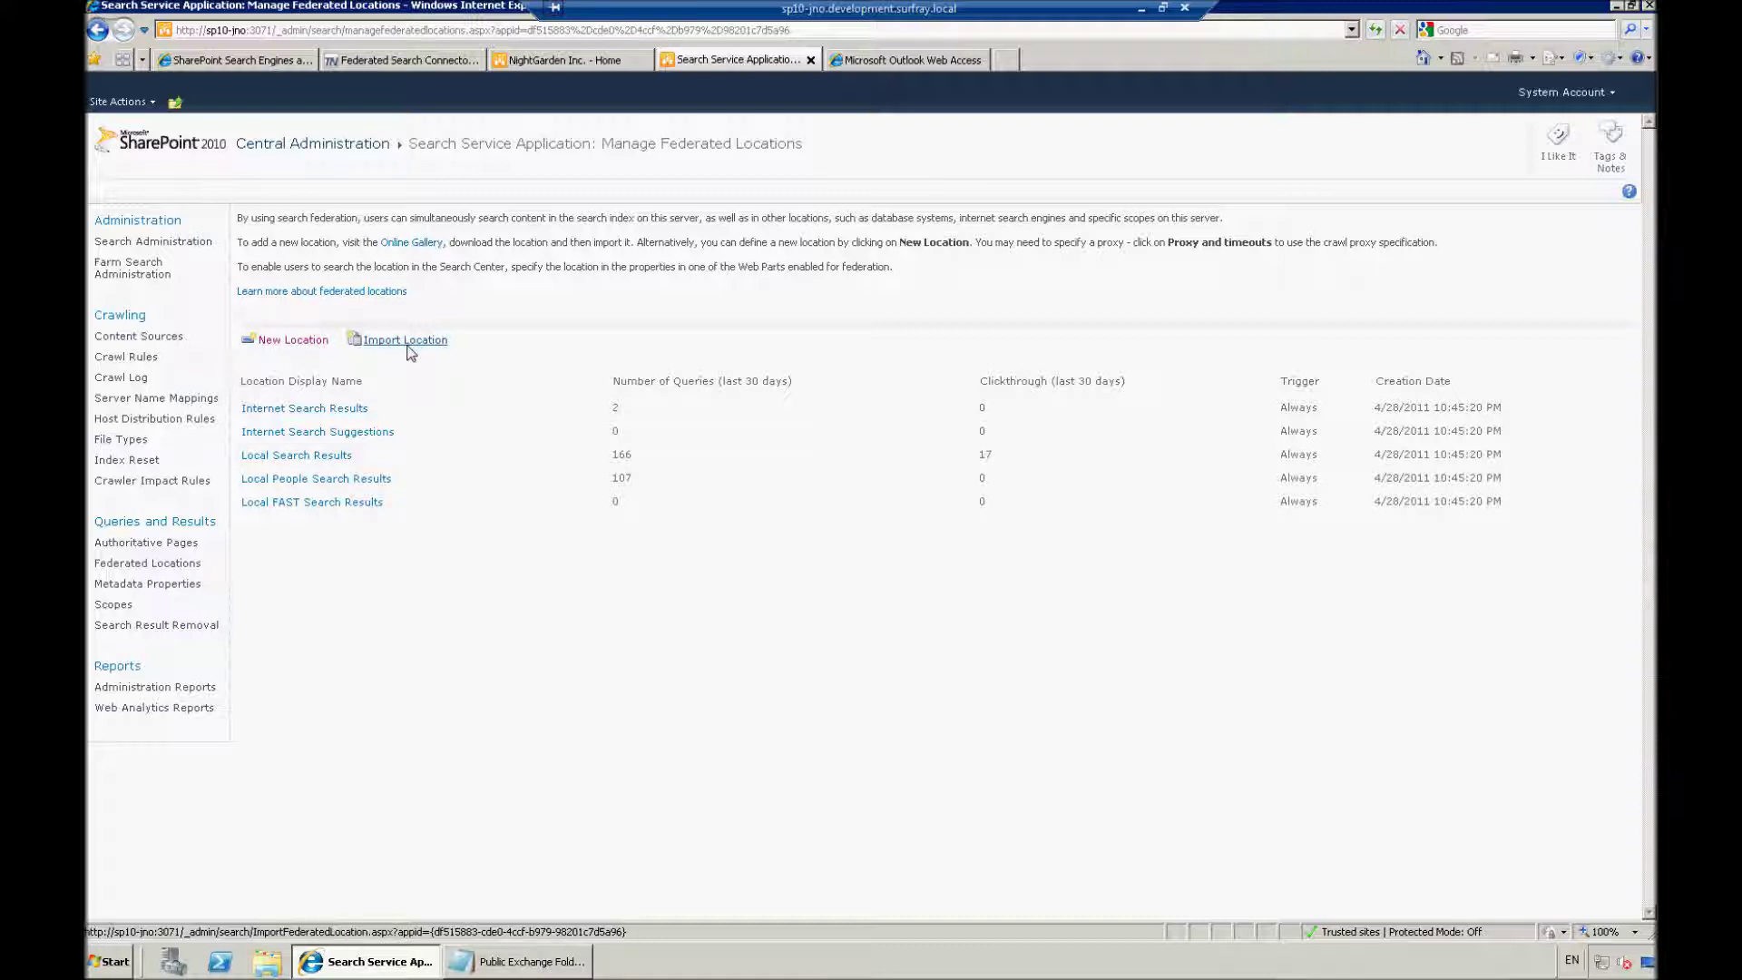
{"action": "left_click", "coordinate": [406, 341]}
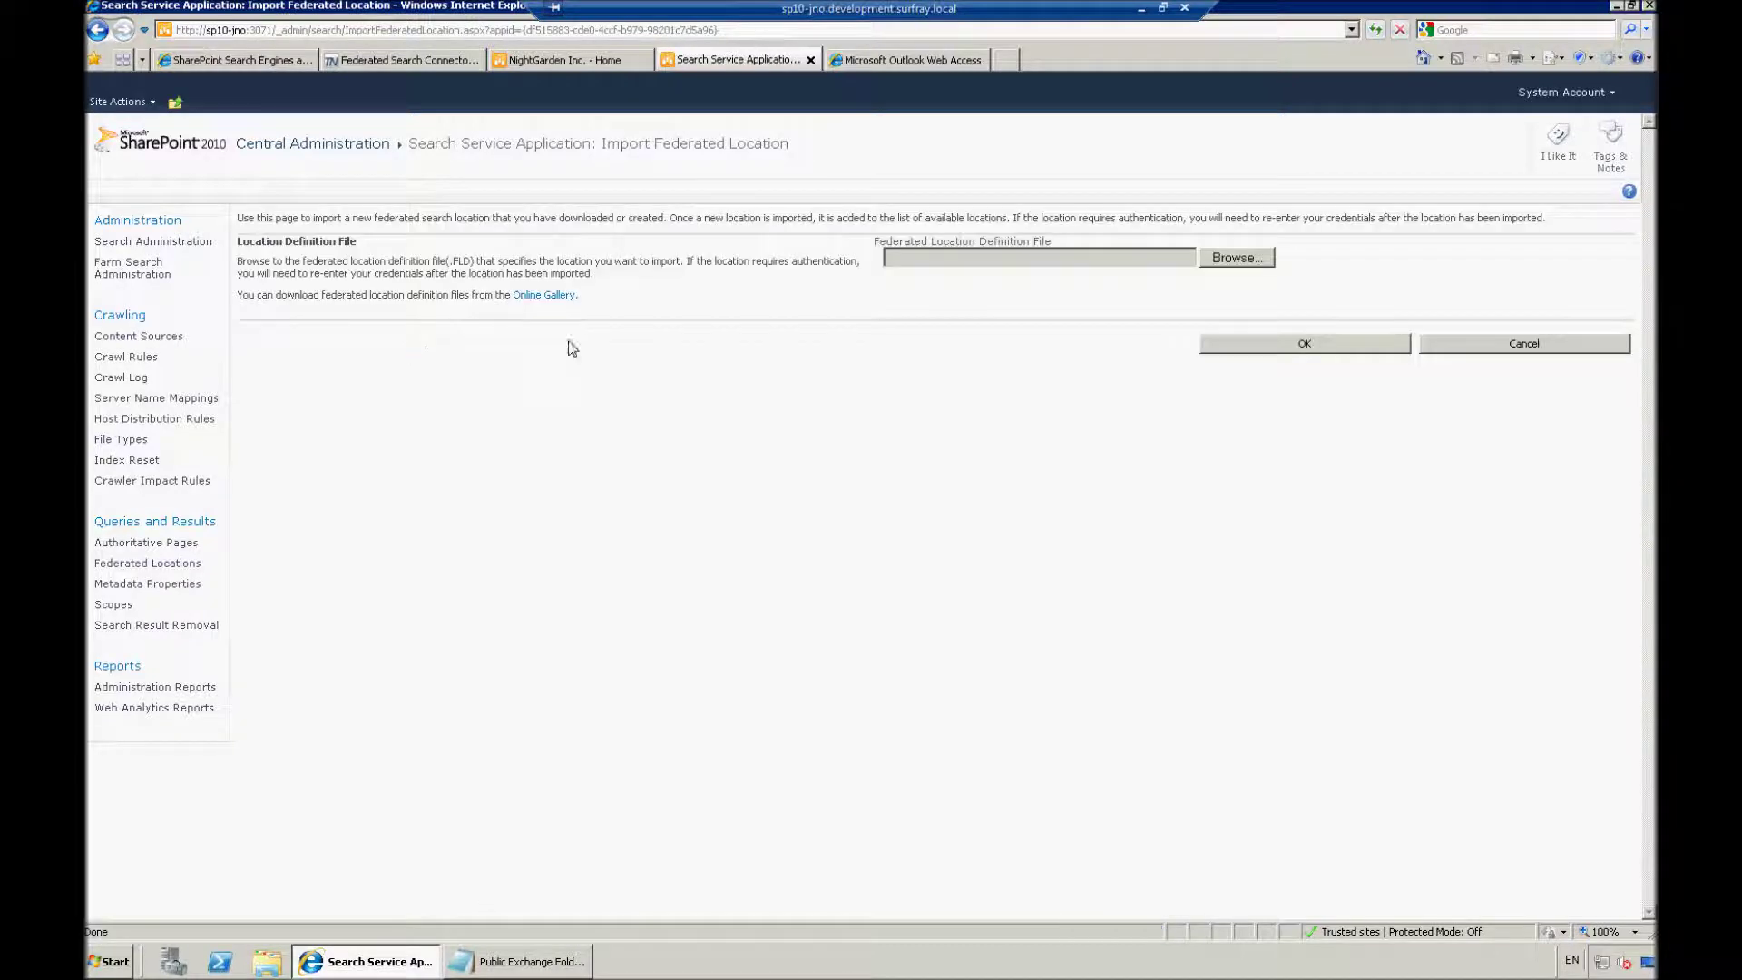
Import YouTube.OSDX from the Desktop to create a YouTube federated location
{"action": "left_click", "coordinate": [1234, 259]}
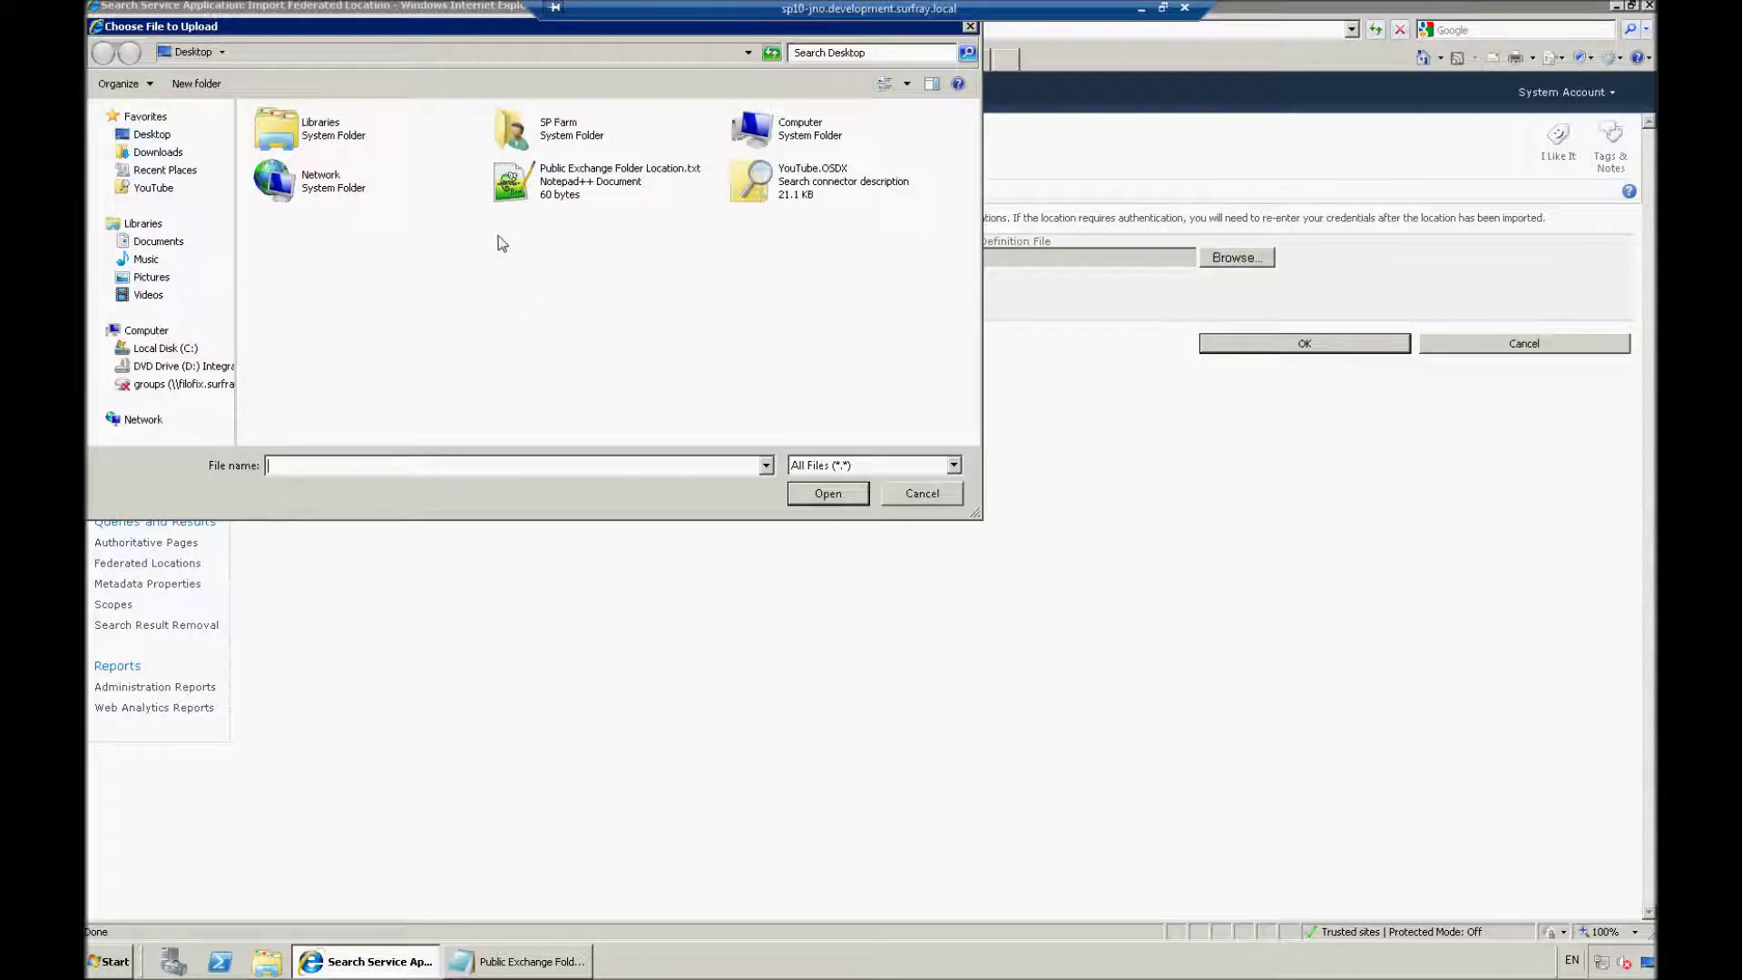
{"action": "left_click", "coordinate": [560, 190]}
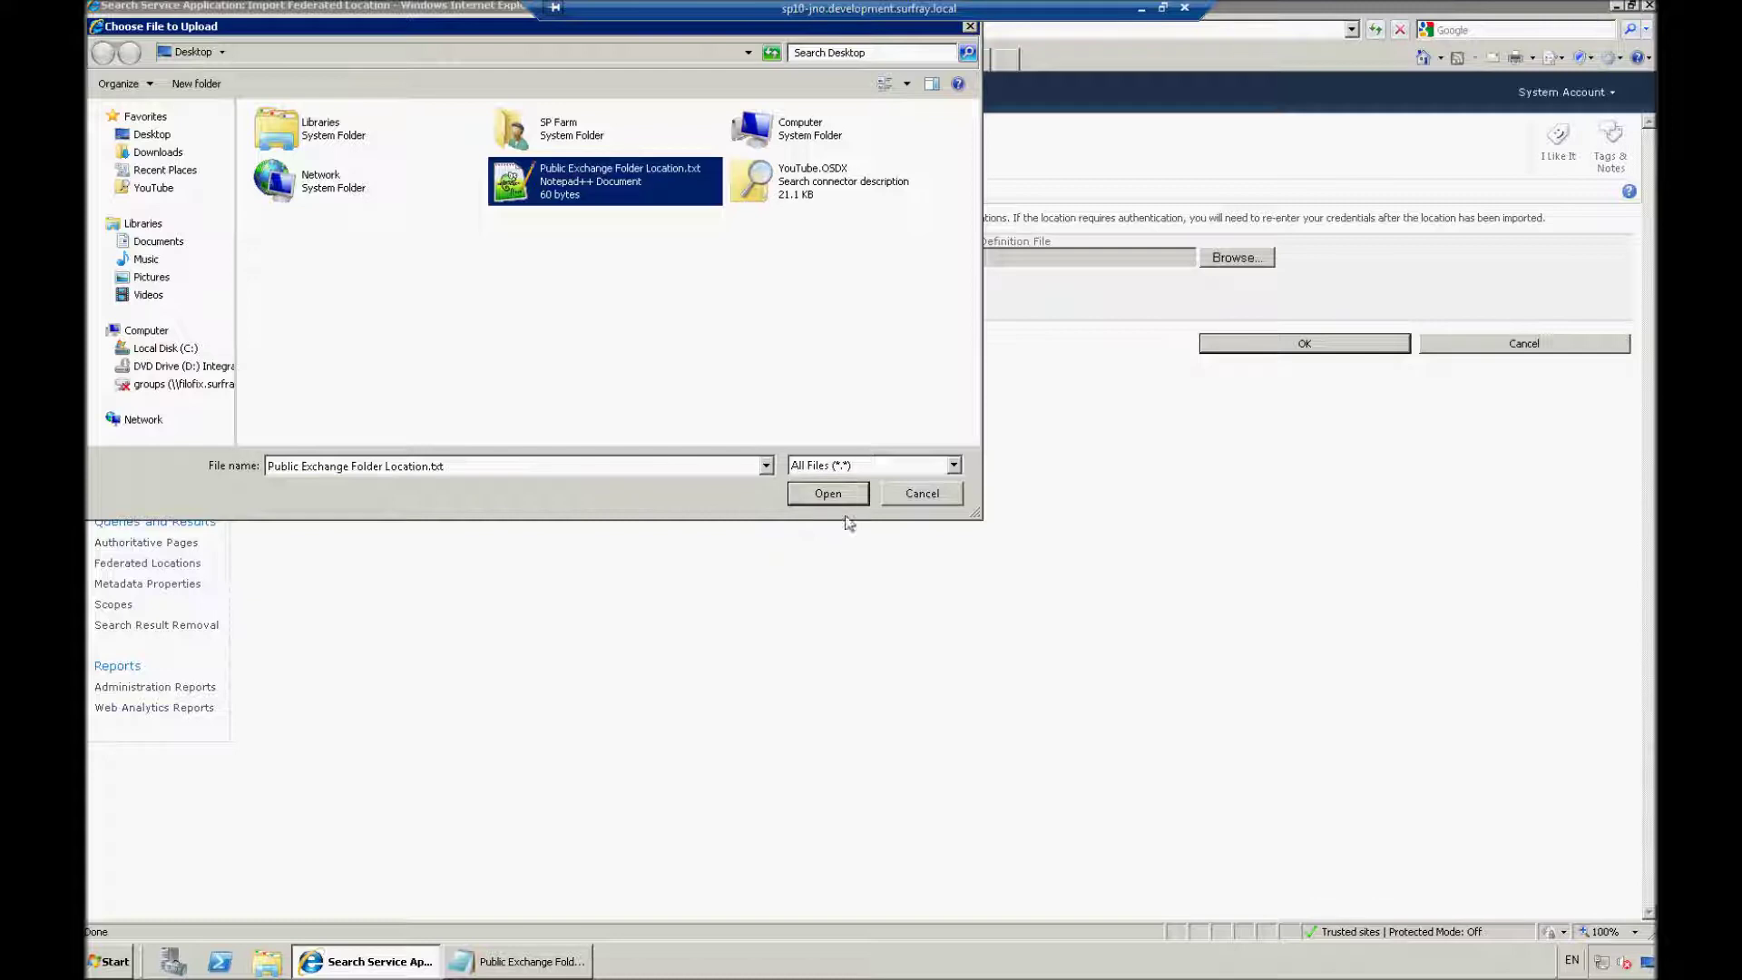
{"action": "left_click", "coordinate": [764, 192]}
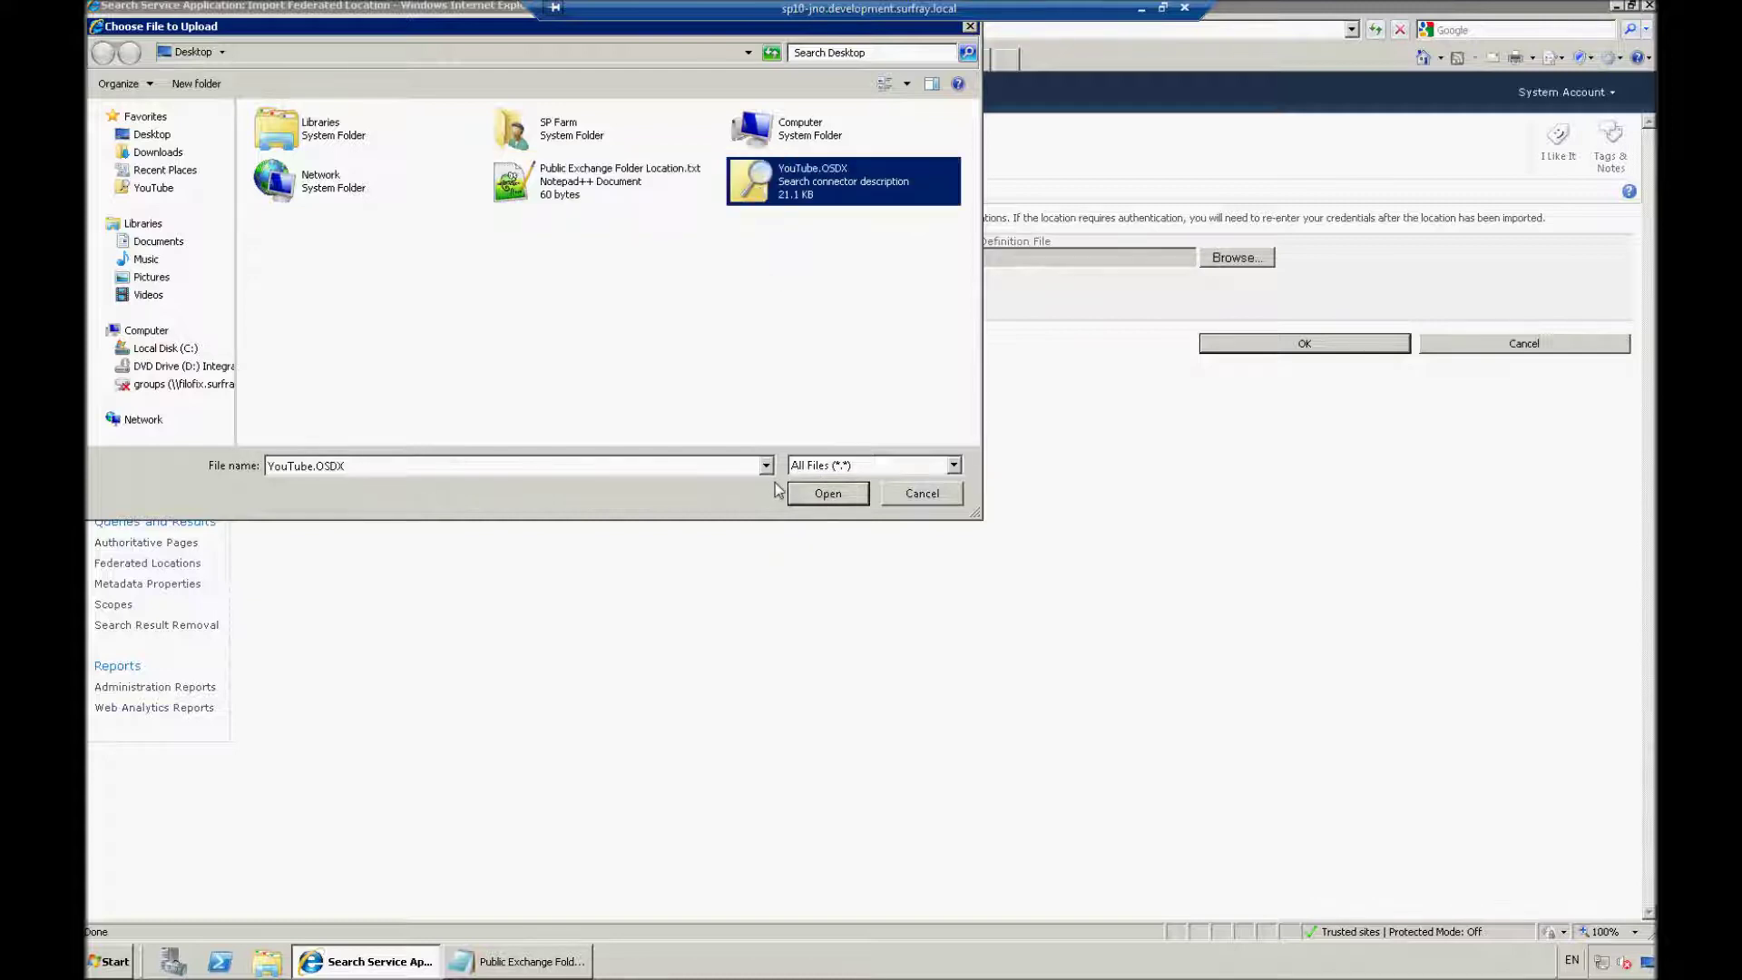
{"action": "left_click", "coordinate": [828, 495]}
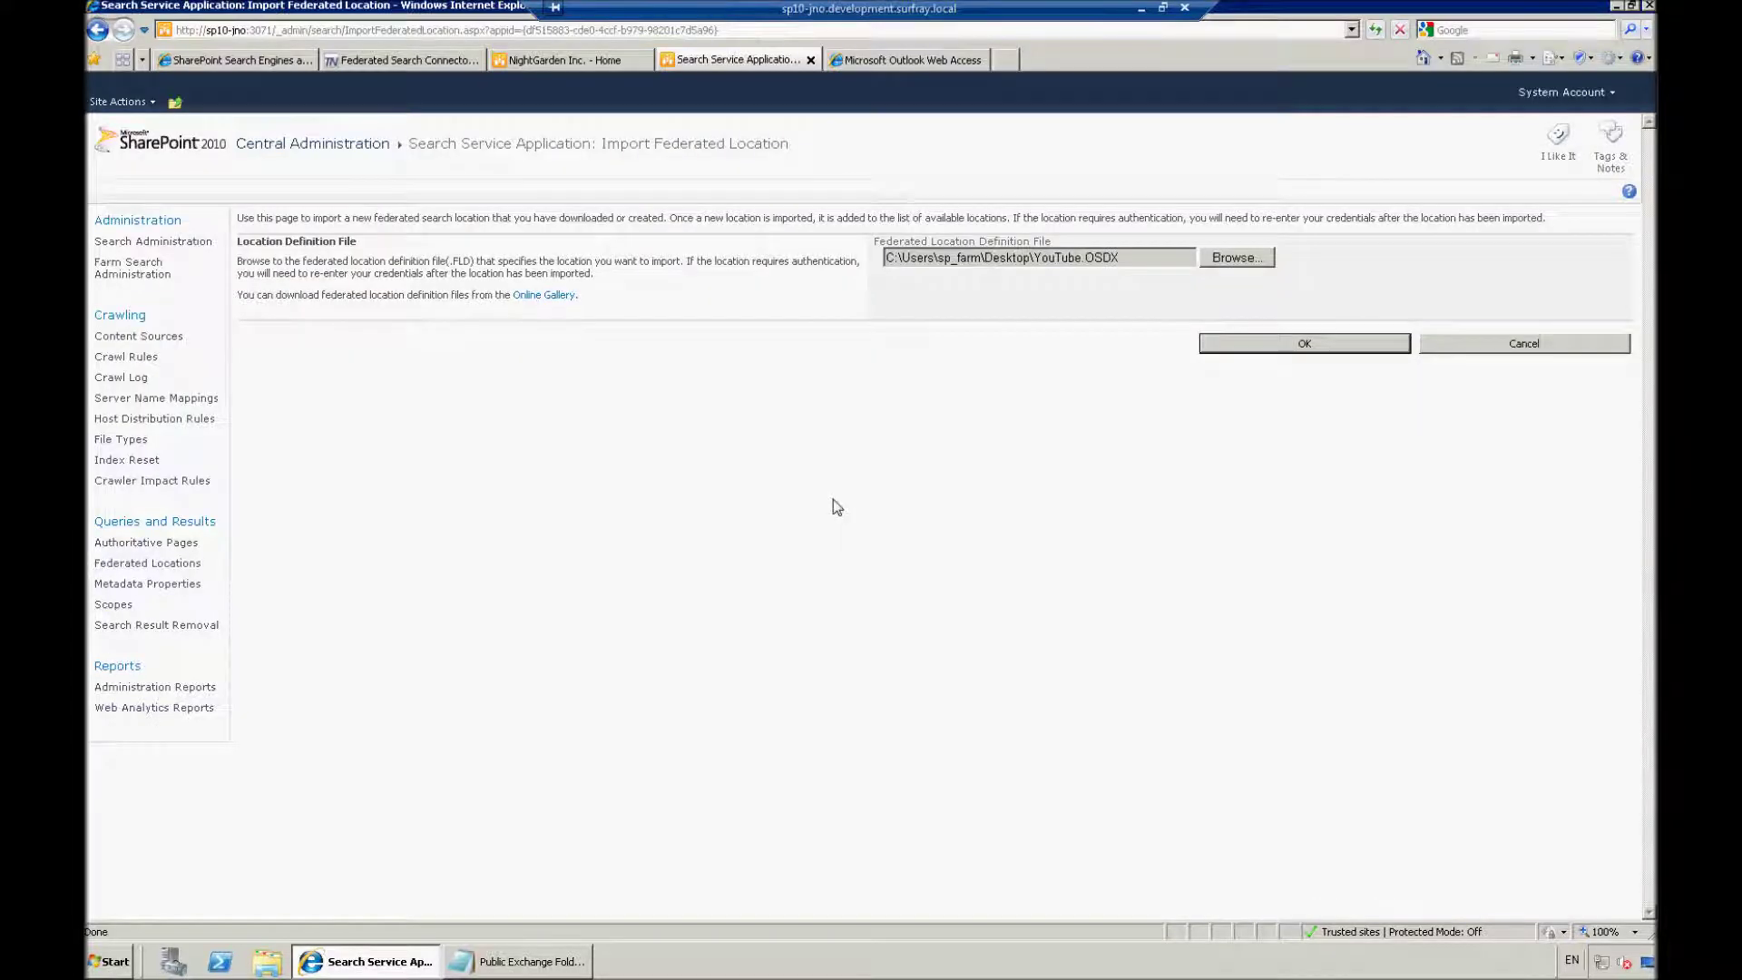
{"action": "left_click", "coordinate": [1243, 344]}
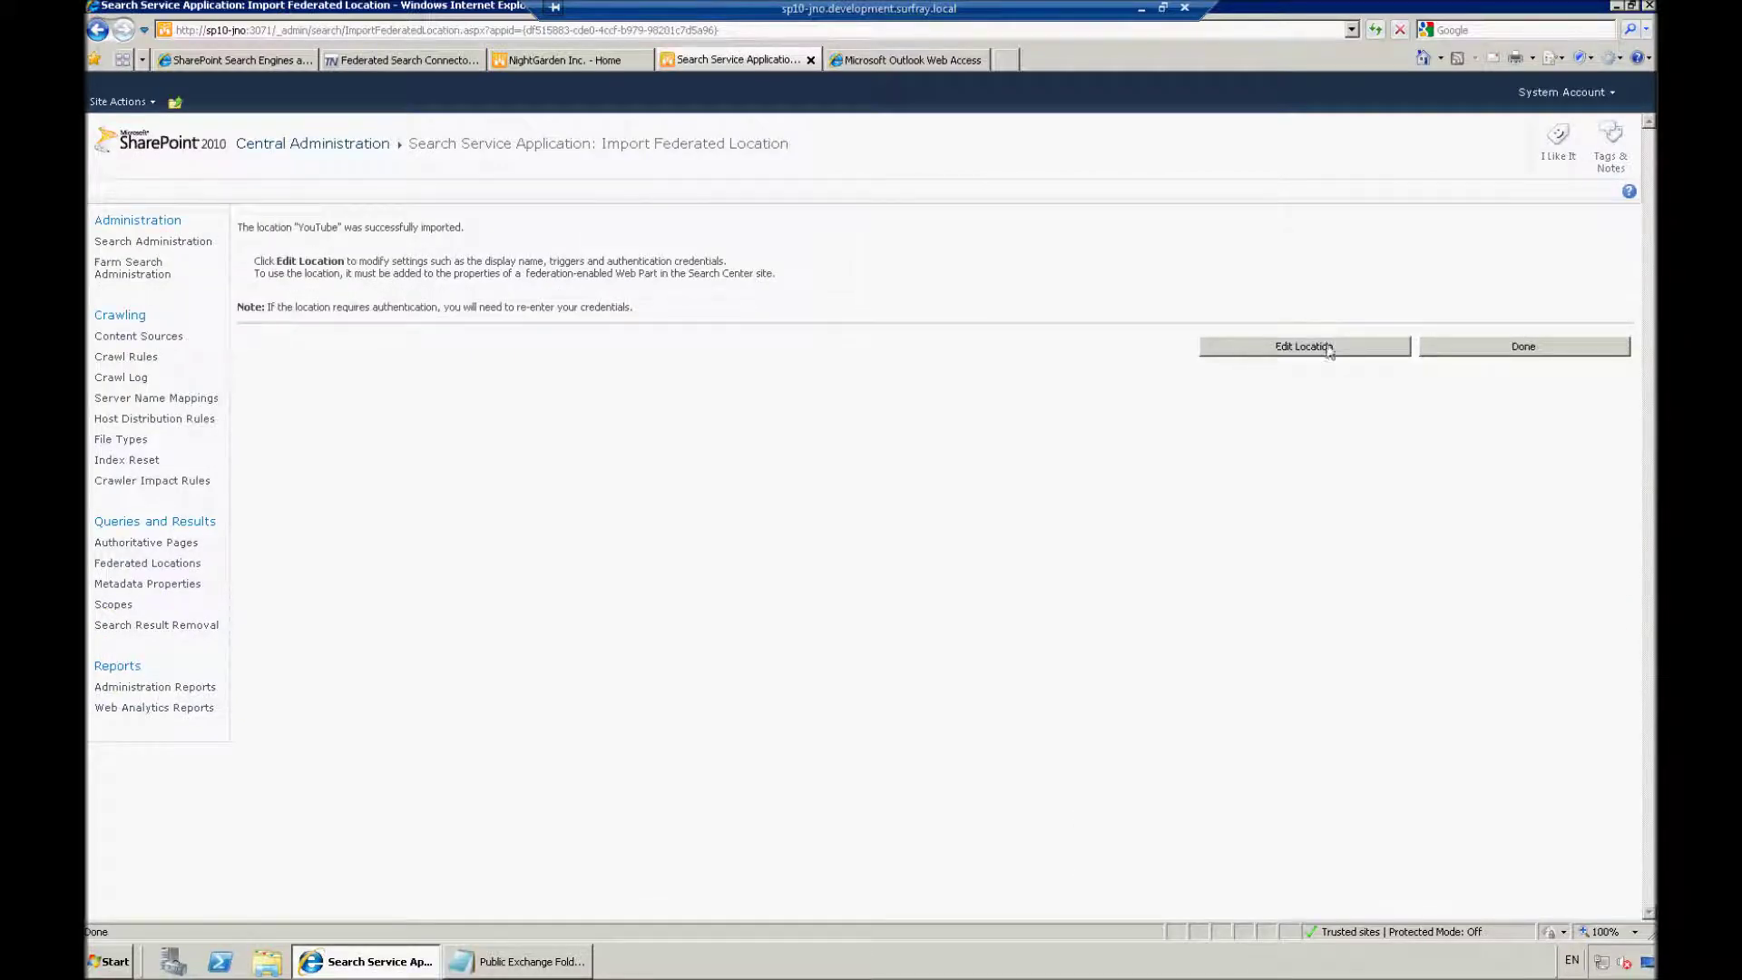
Finish the import, confirm YouTube is listed, and switch to the NightGarden Inc. home site
{"action": "left_click", "coordinate": [1512, 350]}
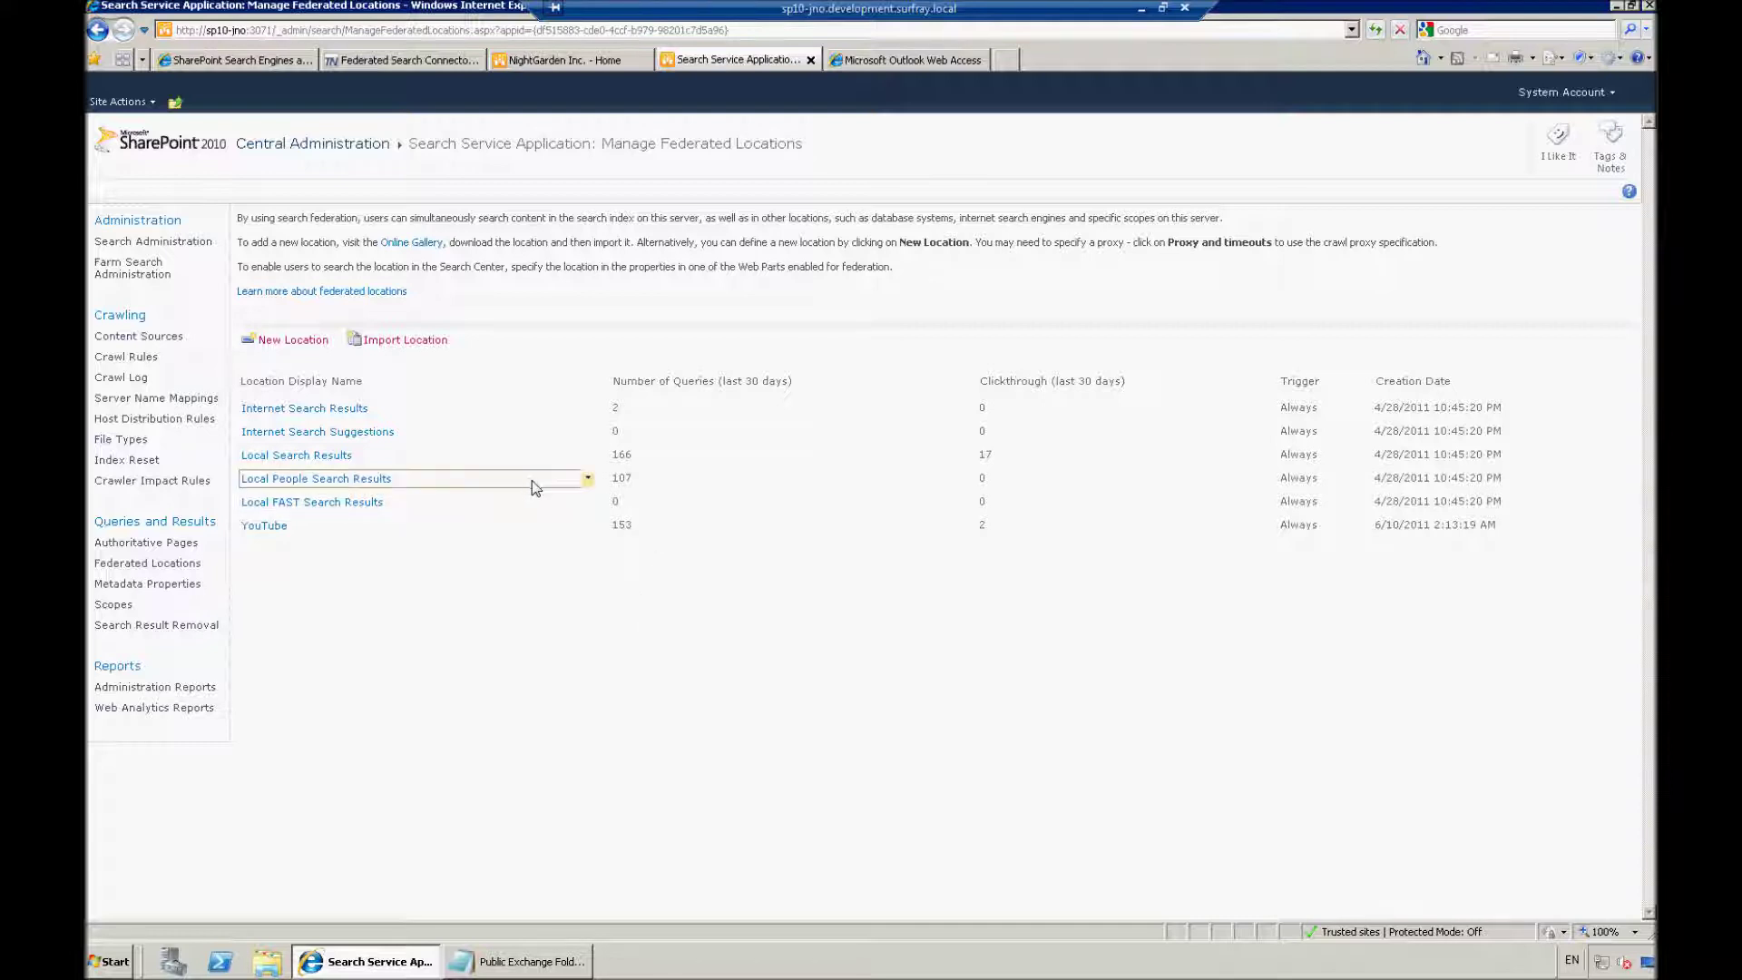
{"action": "left_click", "coordinate": [569, 61]}
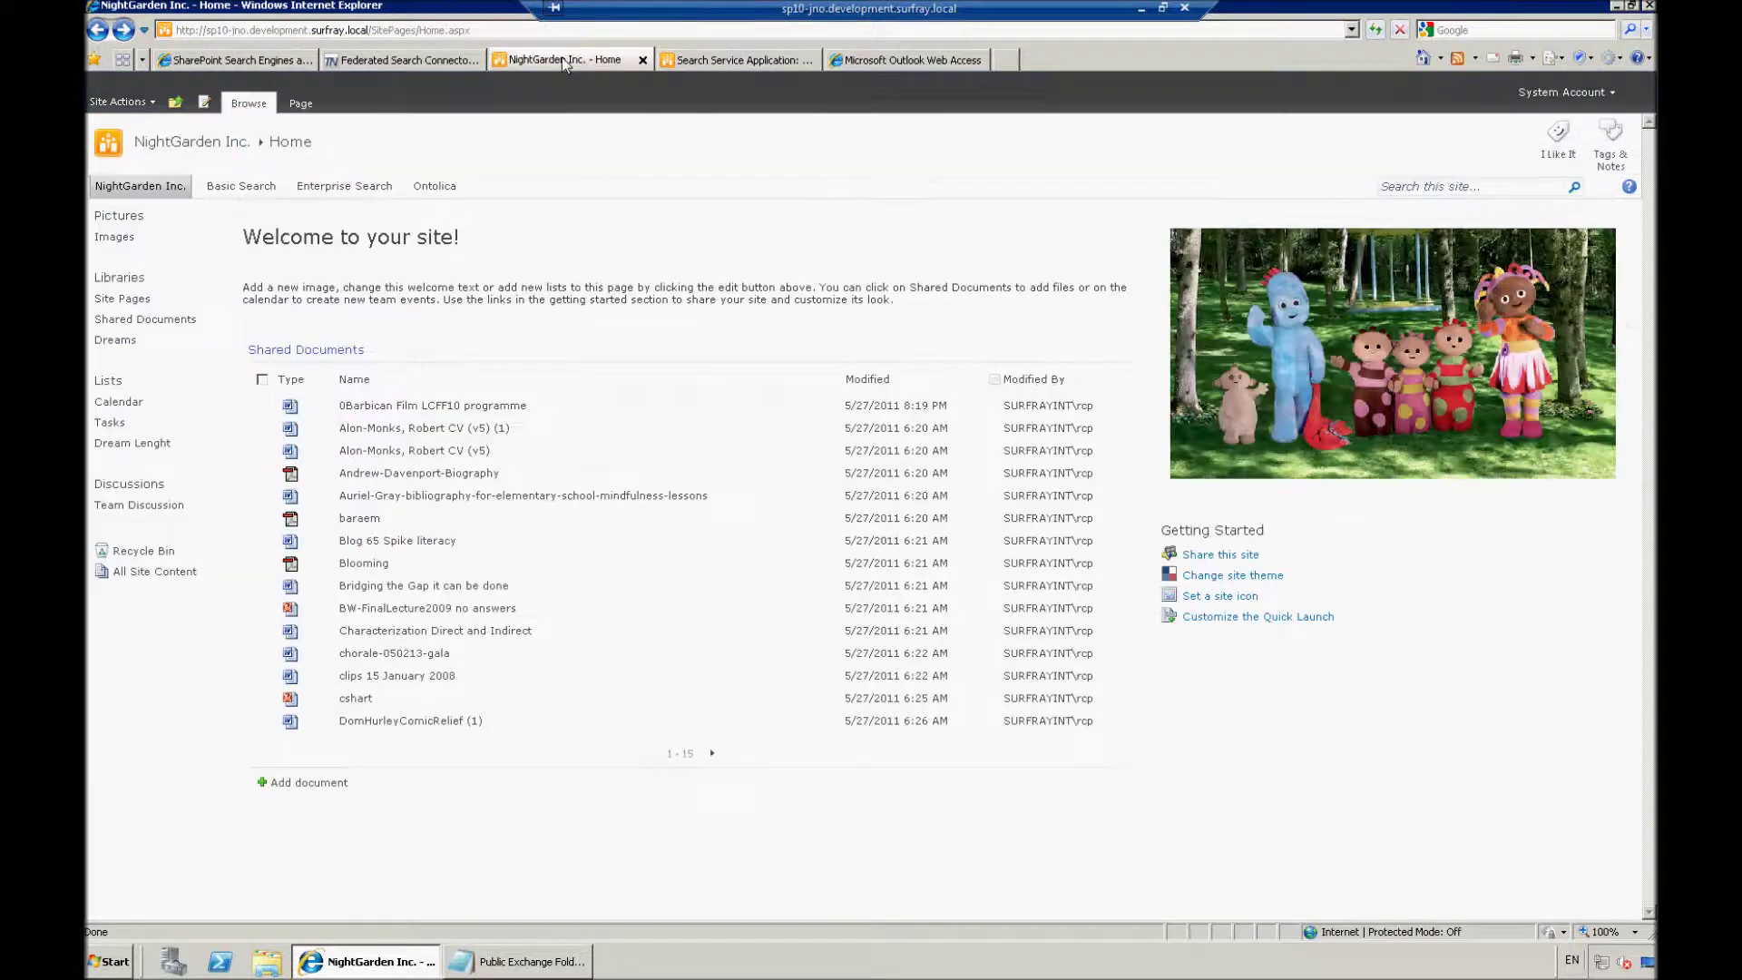
Search Enterprise Search for 'night', returning about 41 results
{"action": "left_click", "coordinate": [358, 193]}
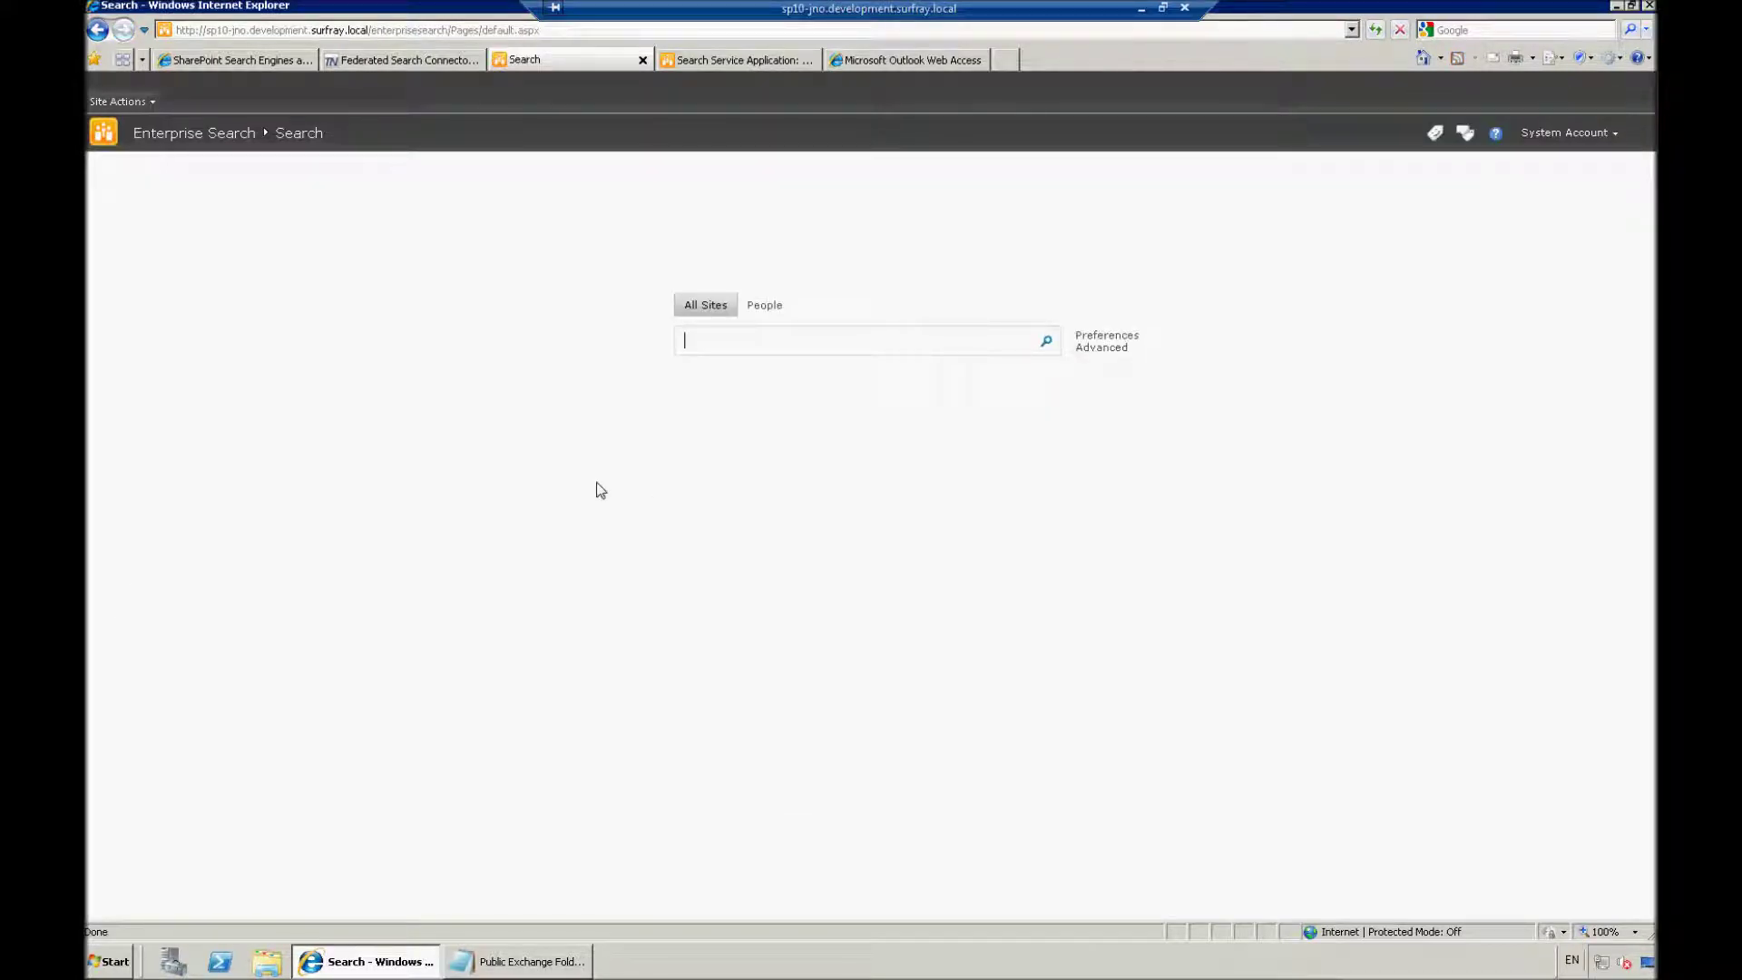
{"action": "type", "text": "night"}
{"action": "key", "text": "Return"}
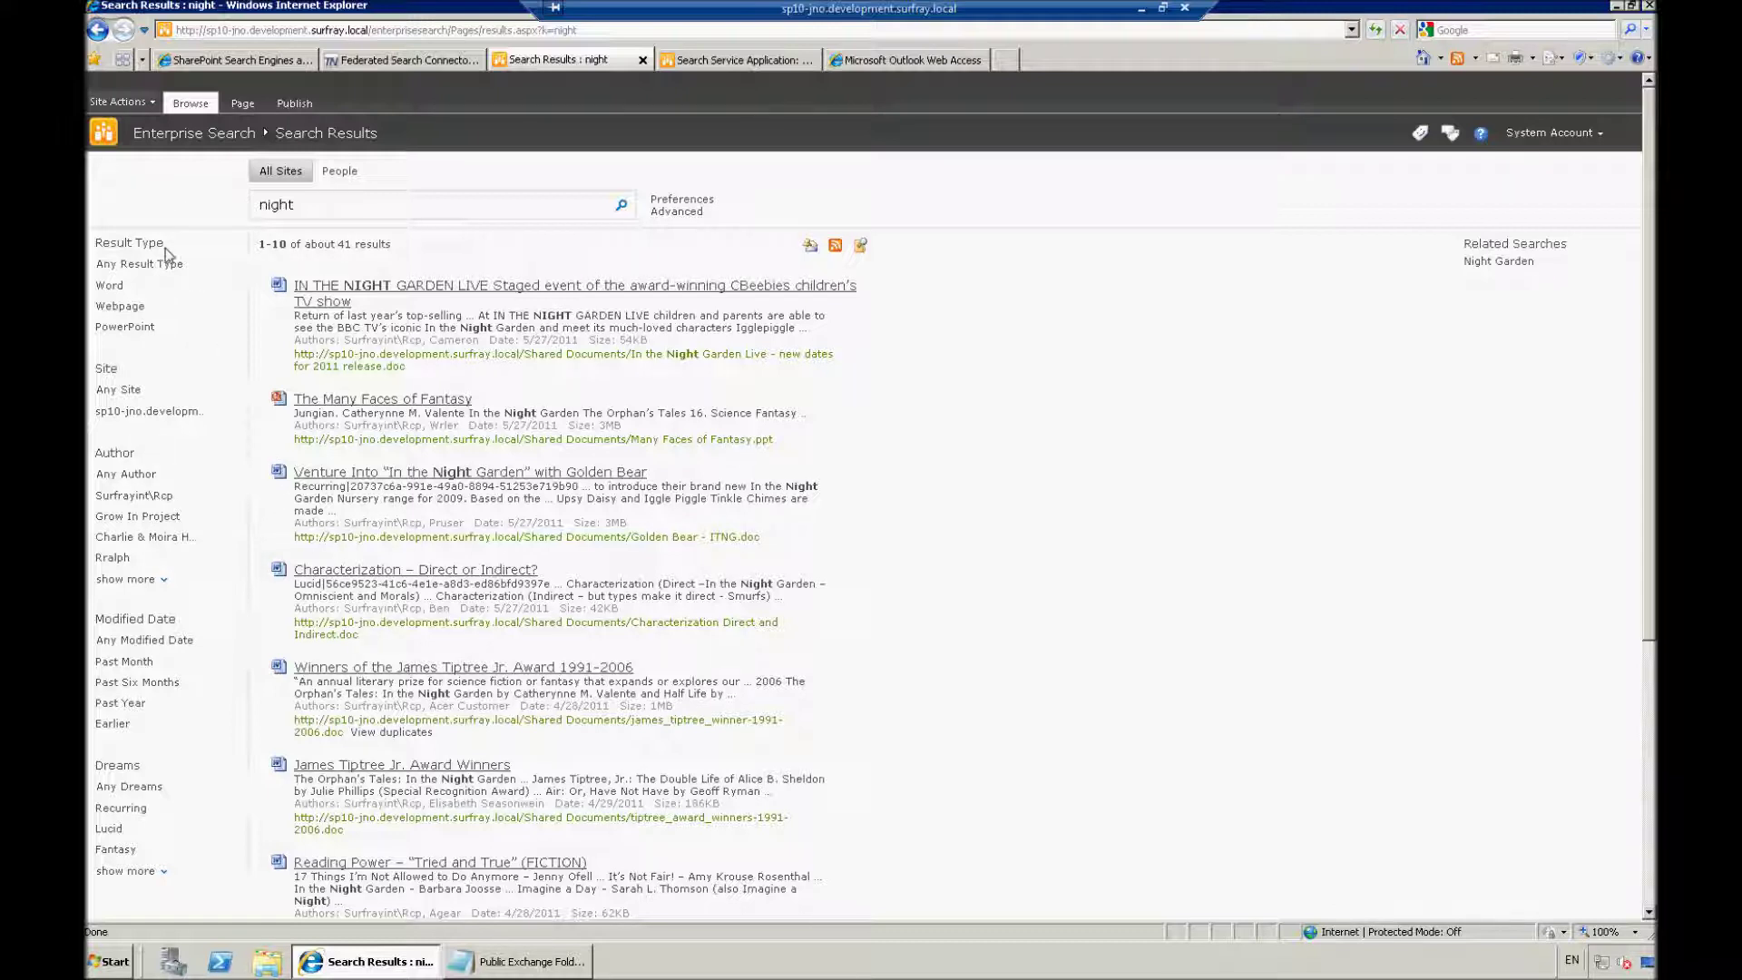
{"action": "left_click", "coordinate": [153, 104]}
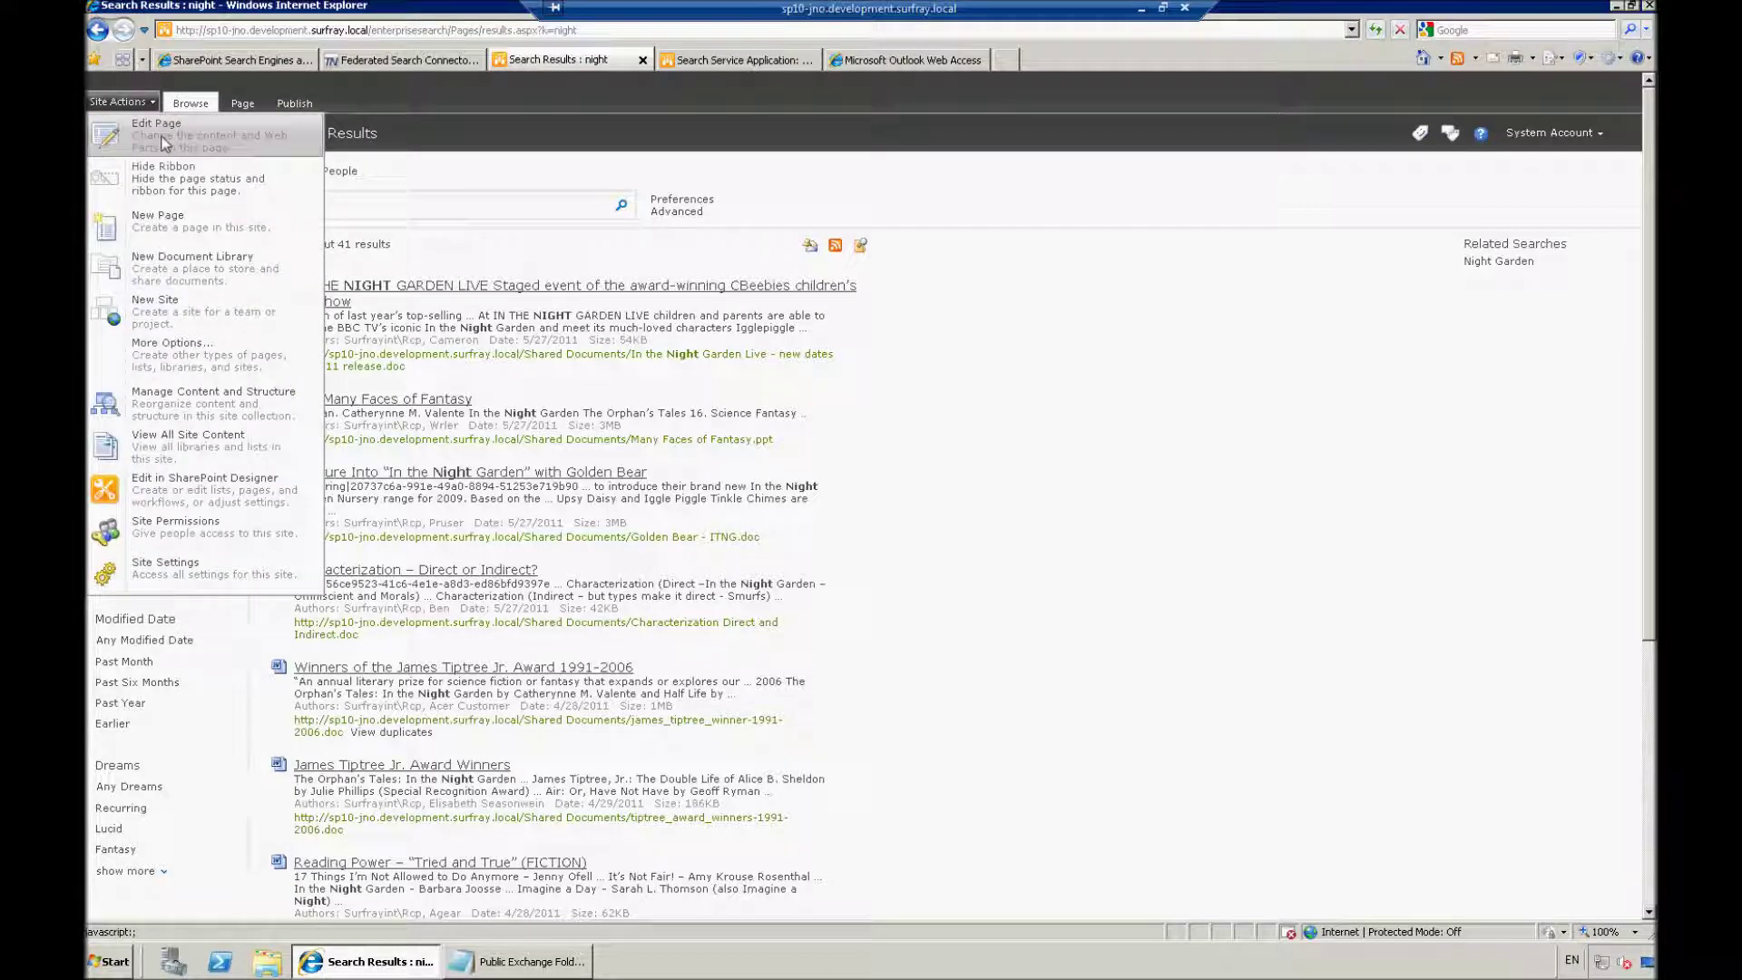
Put the 'night' results page into edit mode and scroll to the Top Federated Results web part
{"action": "left_click", "coordinate": [163, 142]}
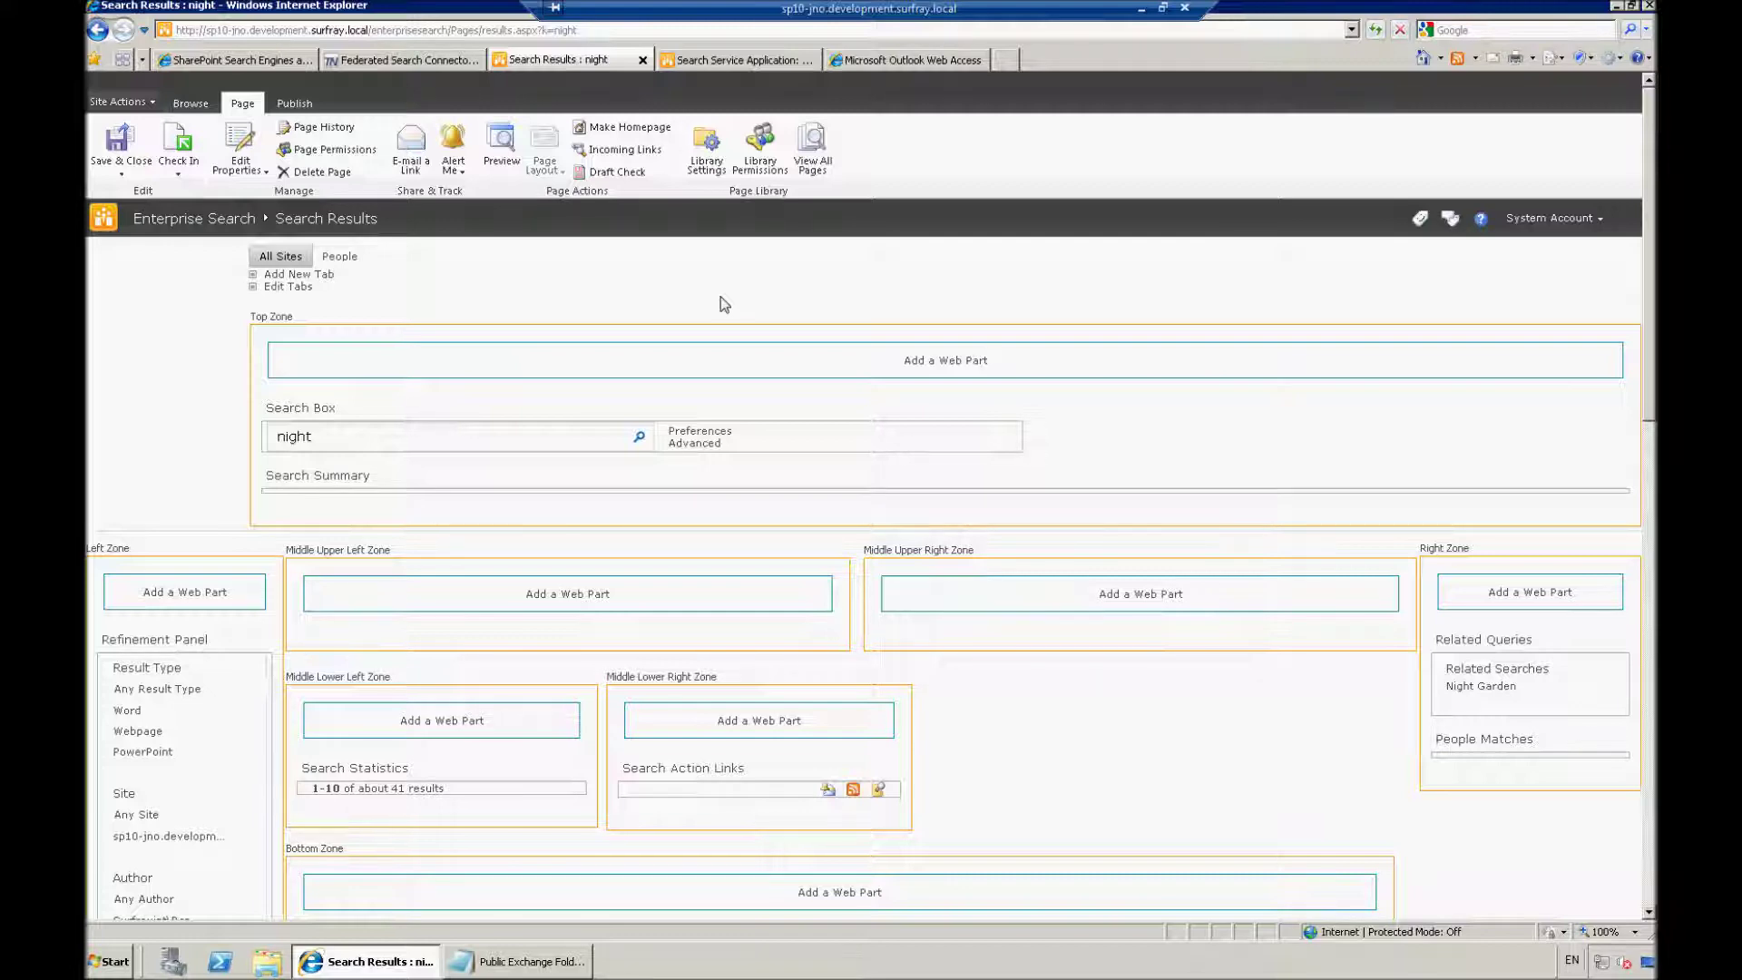
{"action": "scroll", "coordinate": [822, 351], "scroll_direction": "down", "scroll_amount": 3}
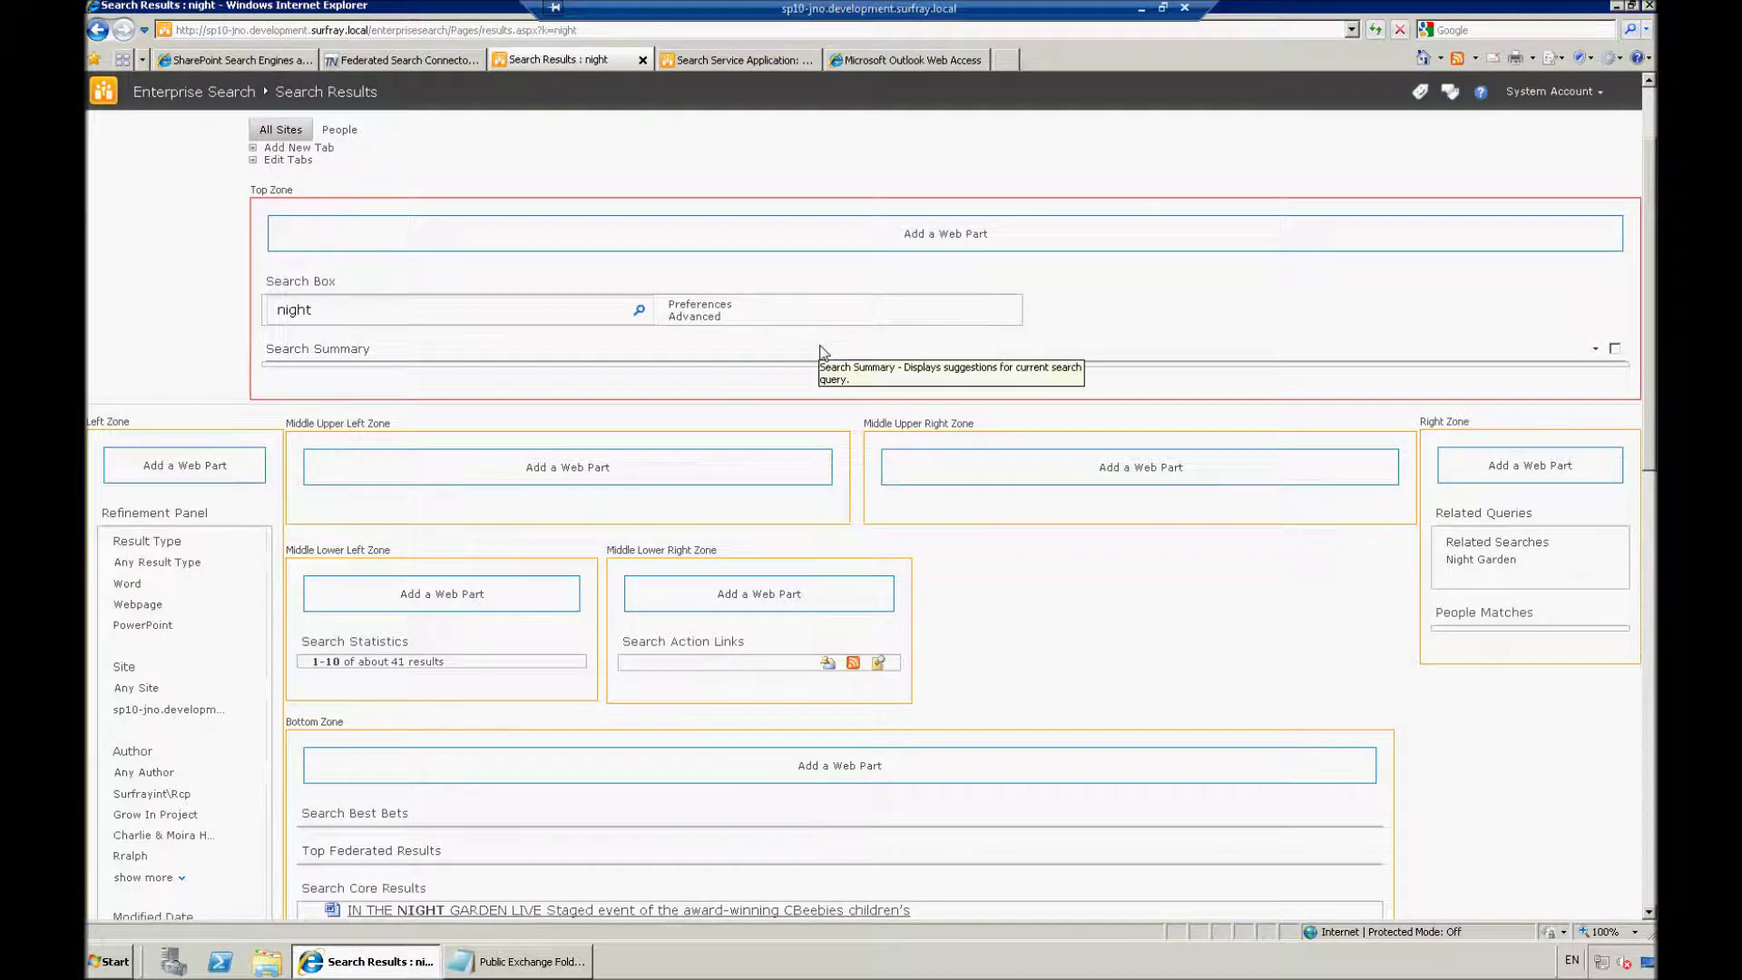
{"action": "scroll", "coordinate": [822, 351], "scroll_direction": "down", "scroll_amount": 3}
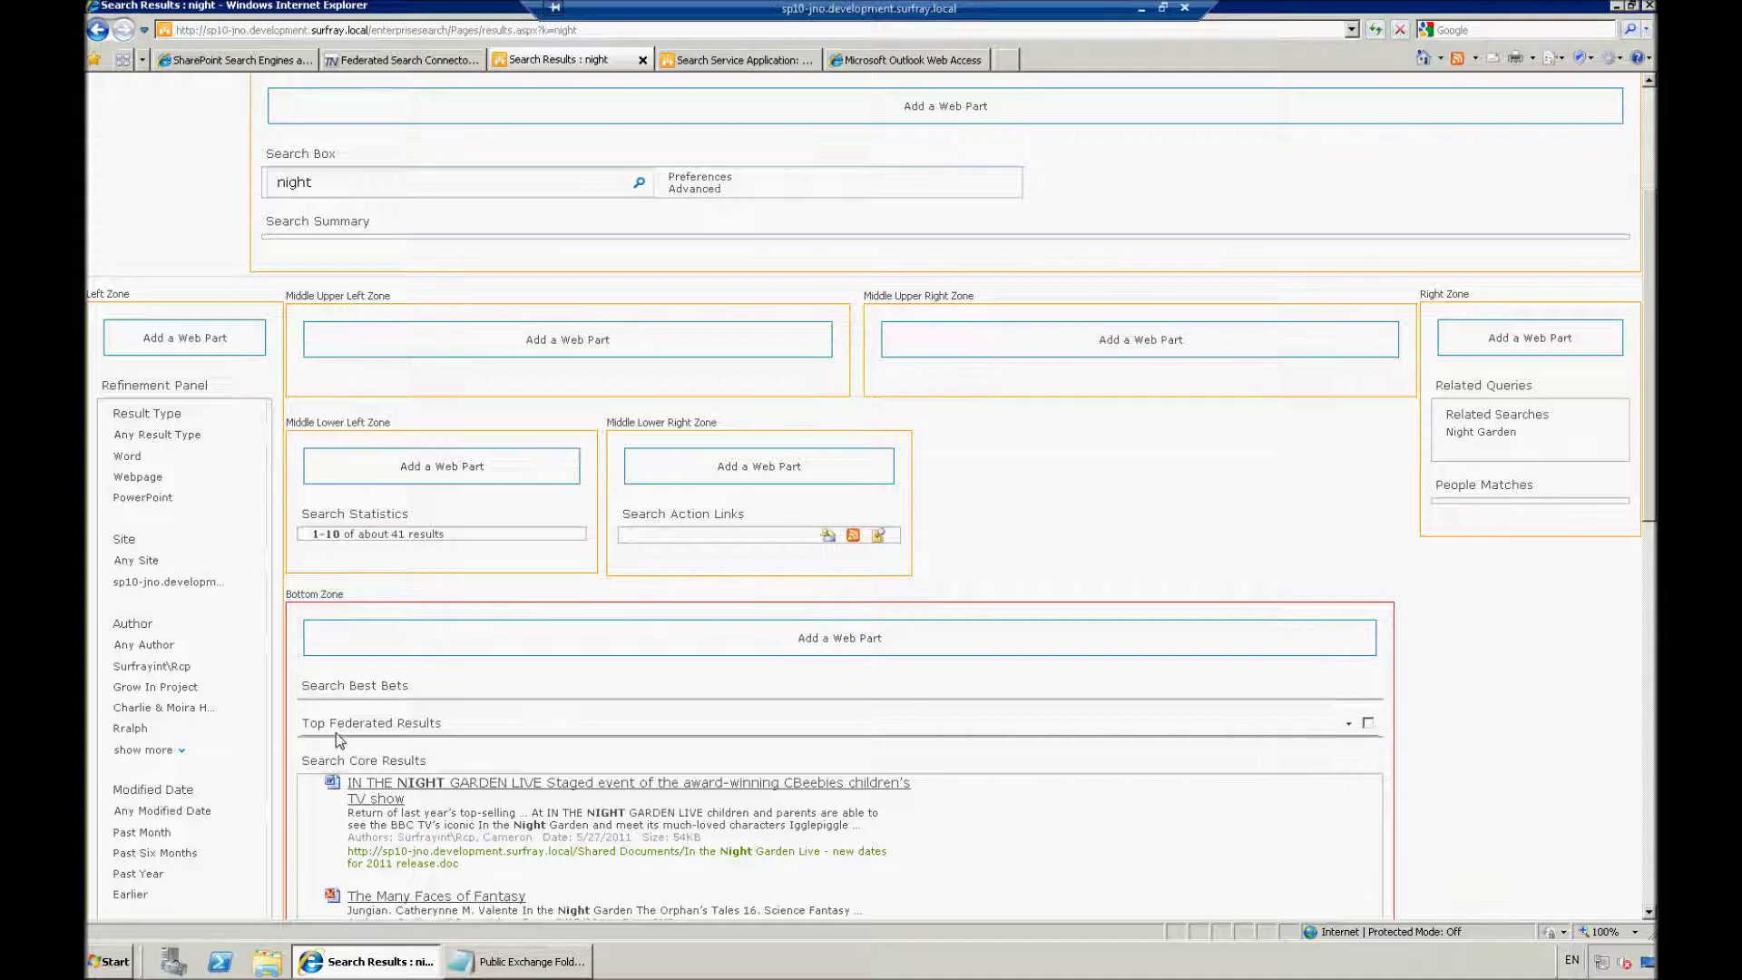
{"action": "left_click", "coordinate": [1348, 725]}
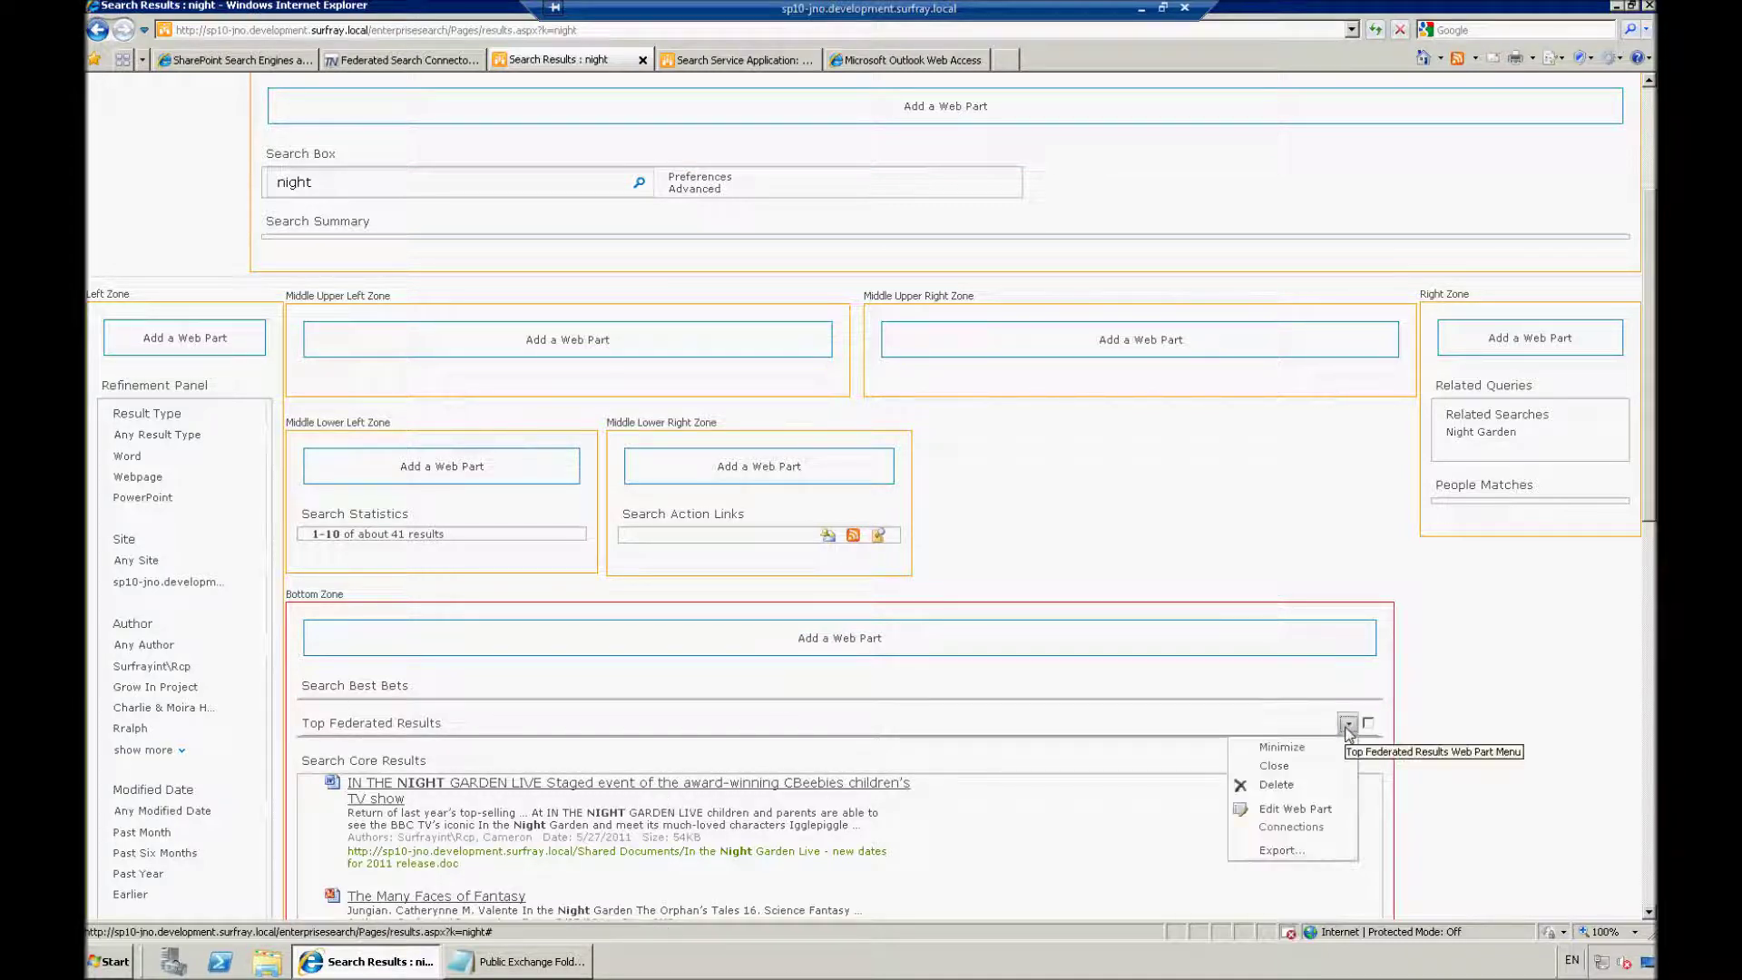
Set the Top Federated Results web part's location to YouTube and apply the change
{"action": "left_click", "coordinate": [1281, 809]}
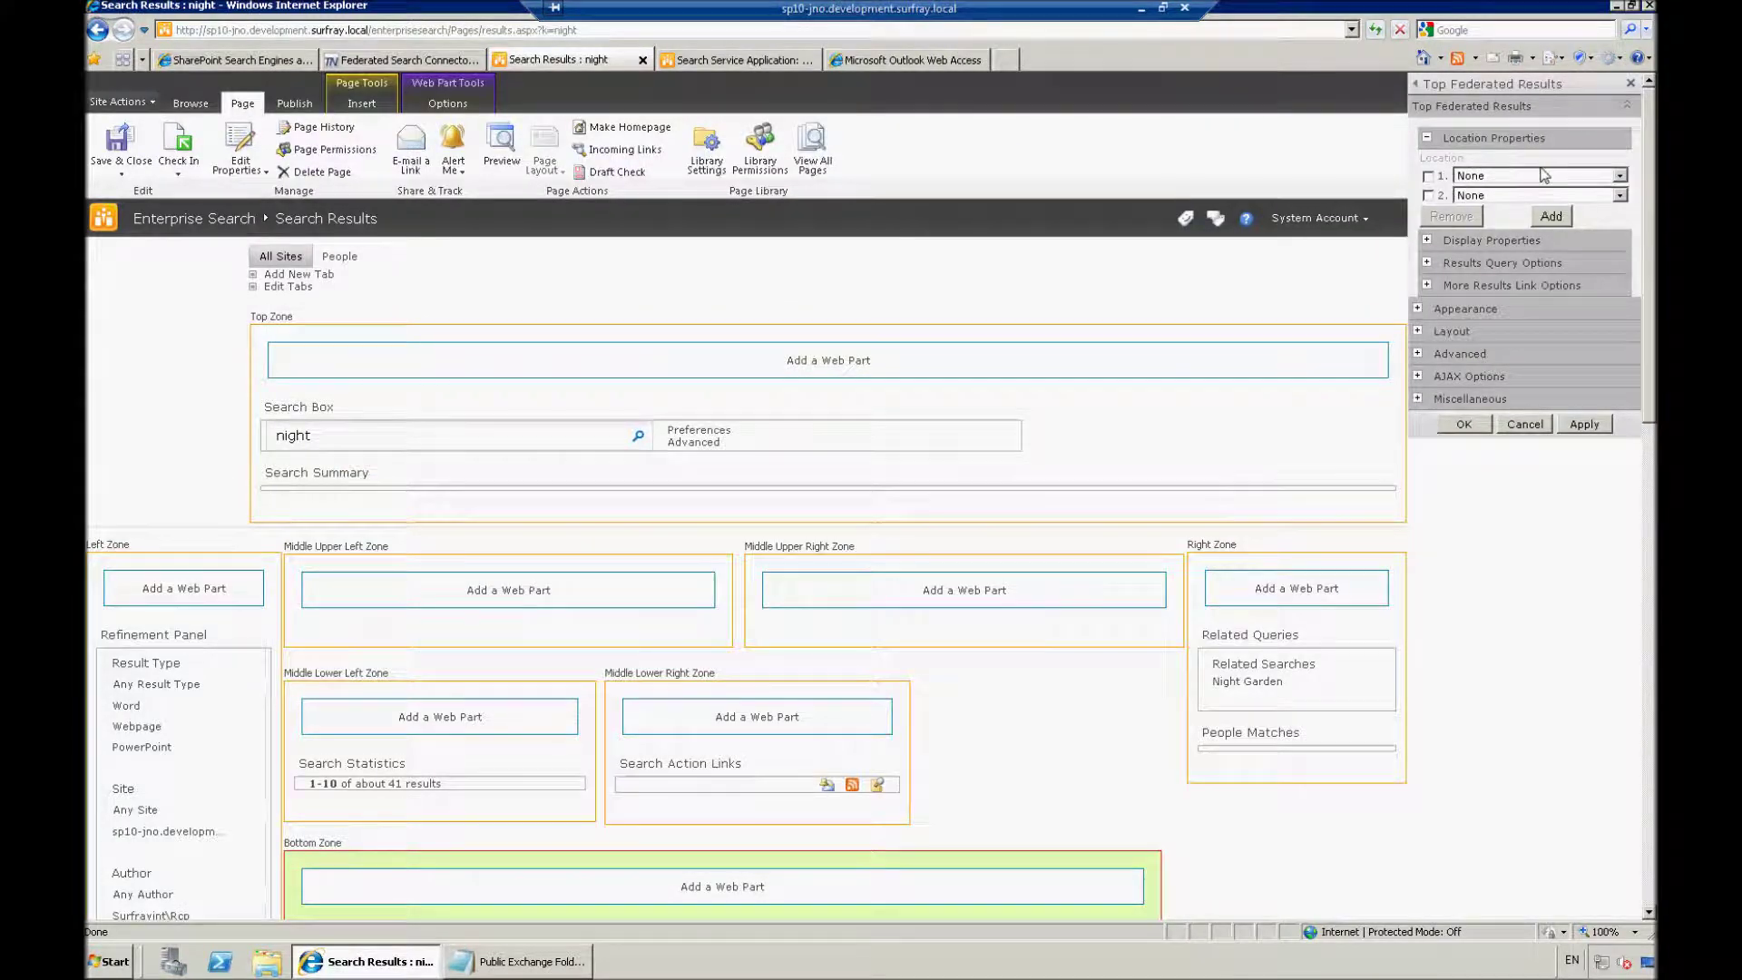
{"action": "left_click", "coordinate": [1540, 176]}
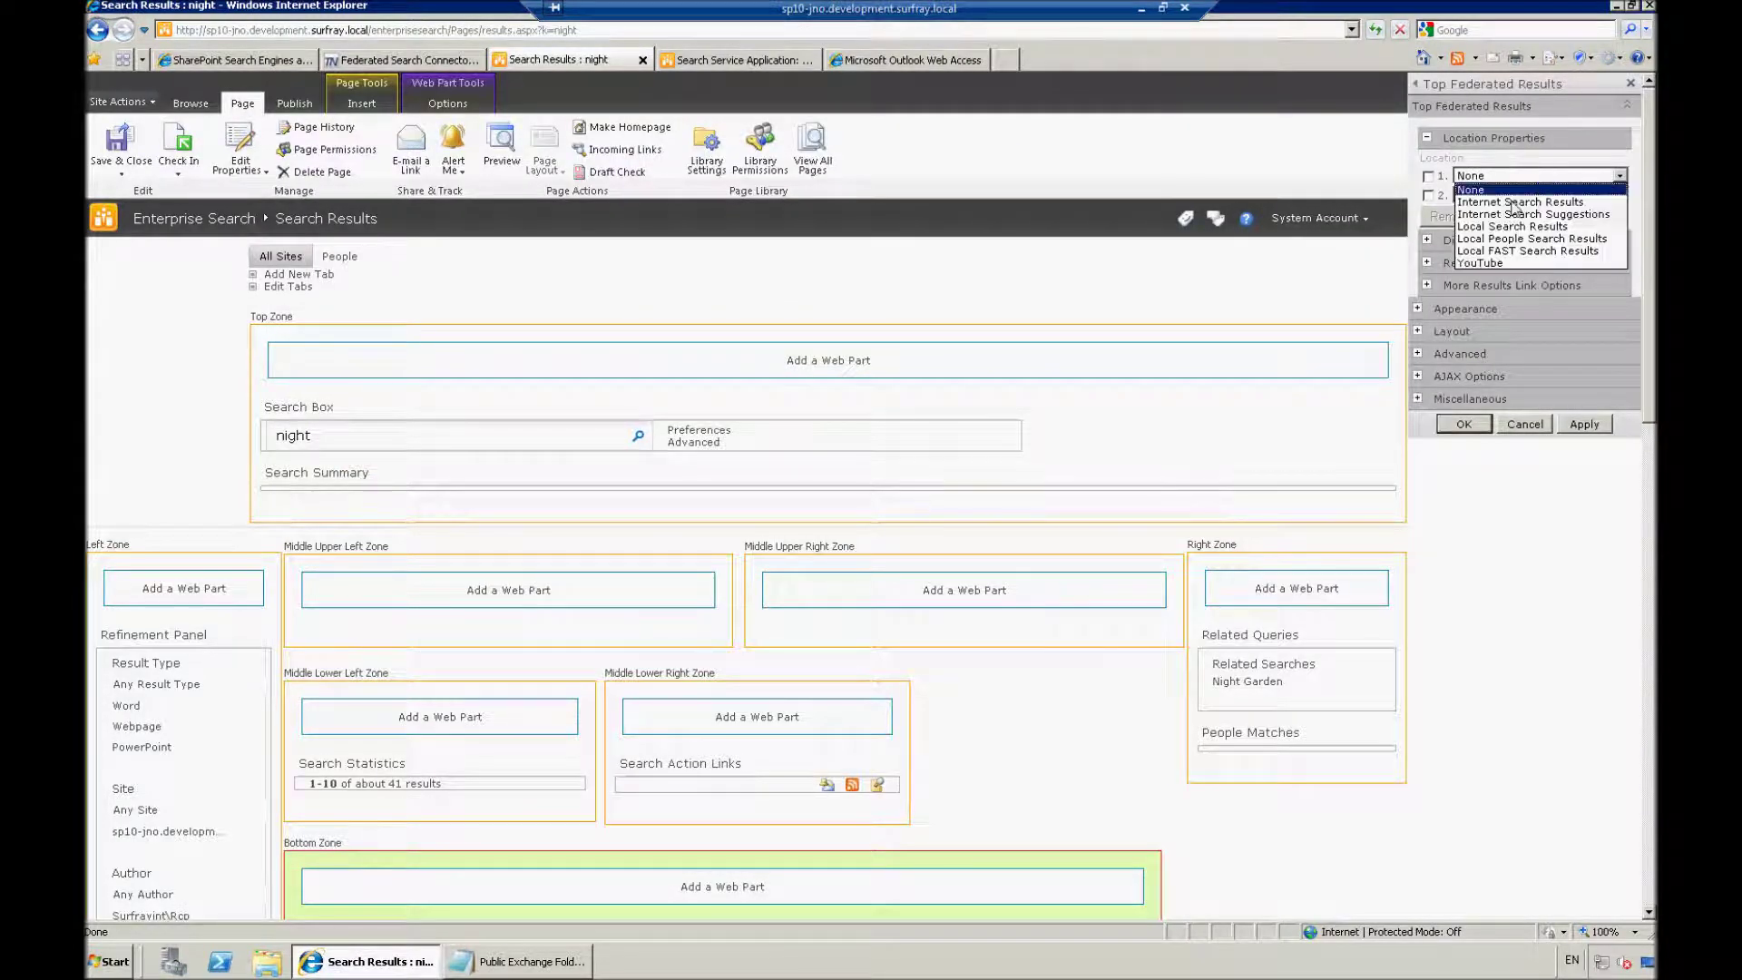
{"action": "left_click", "coordinate": [1493, 264]}
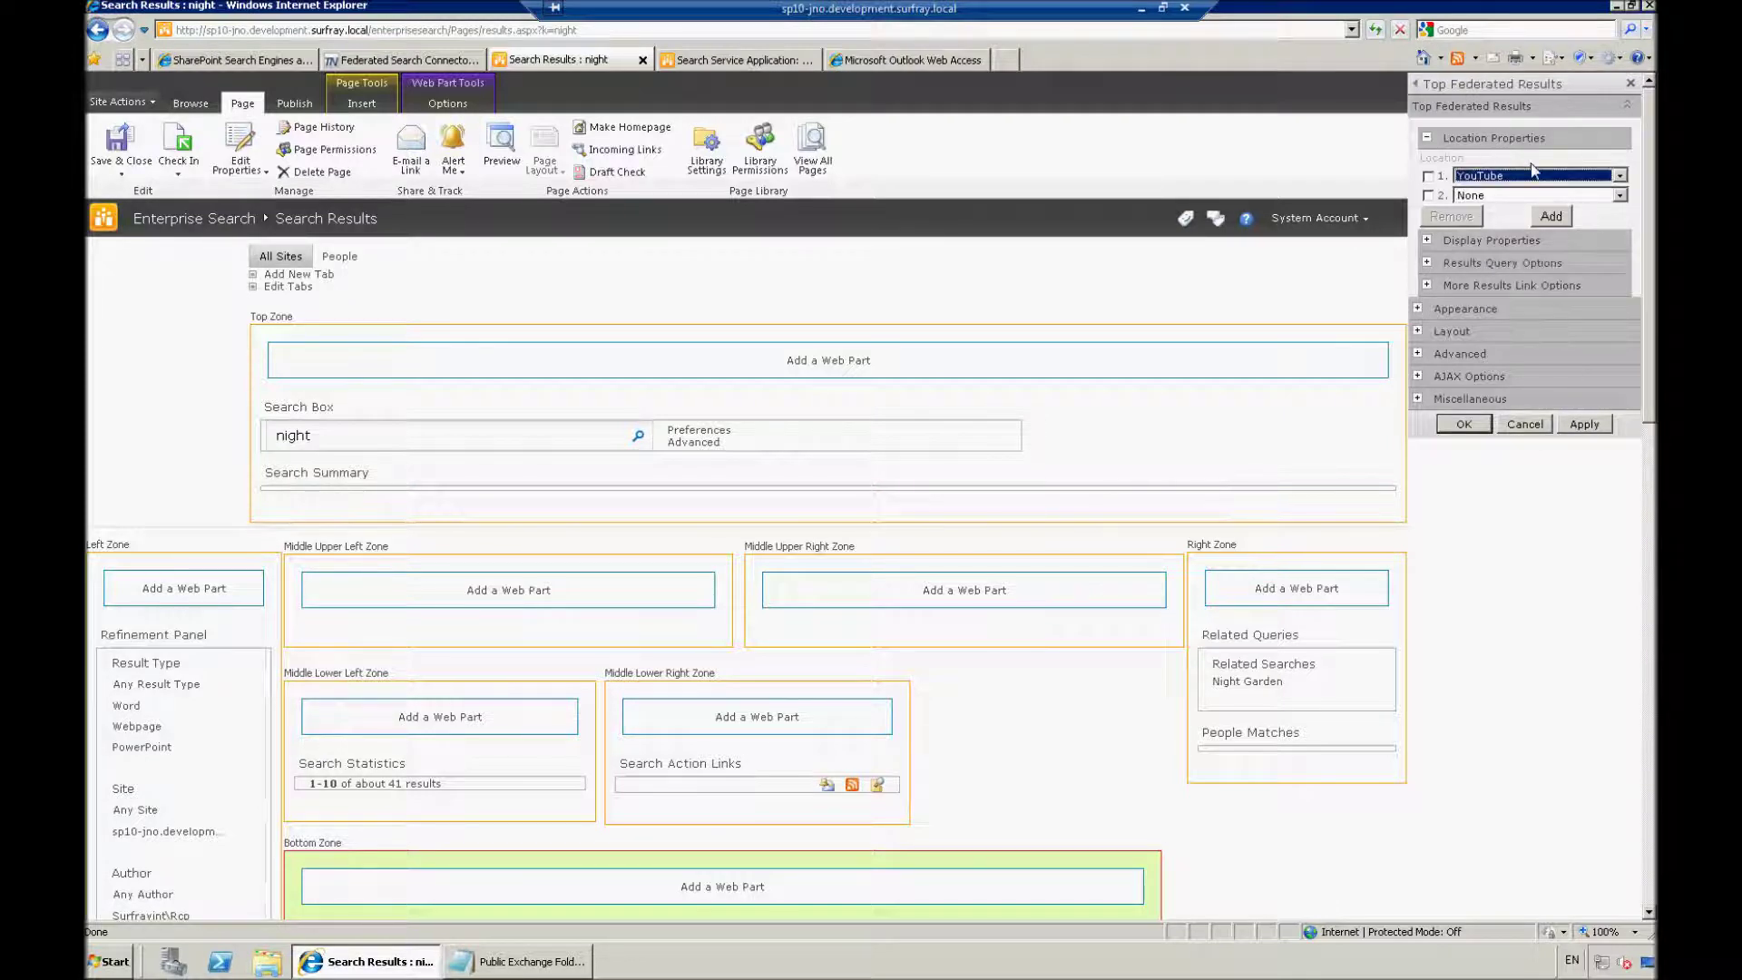
{"action": "left_click", "coordinate": [1430, 242]}
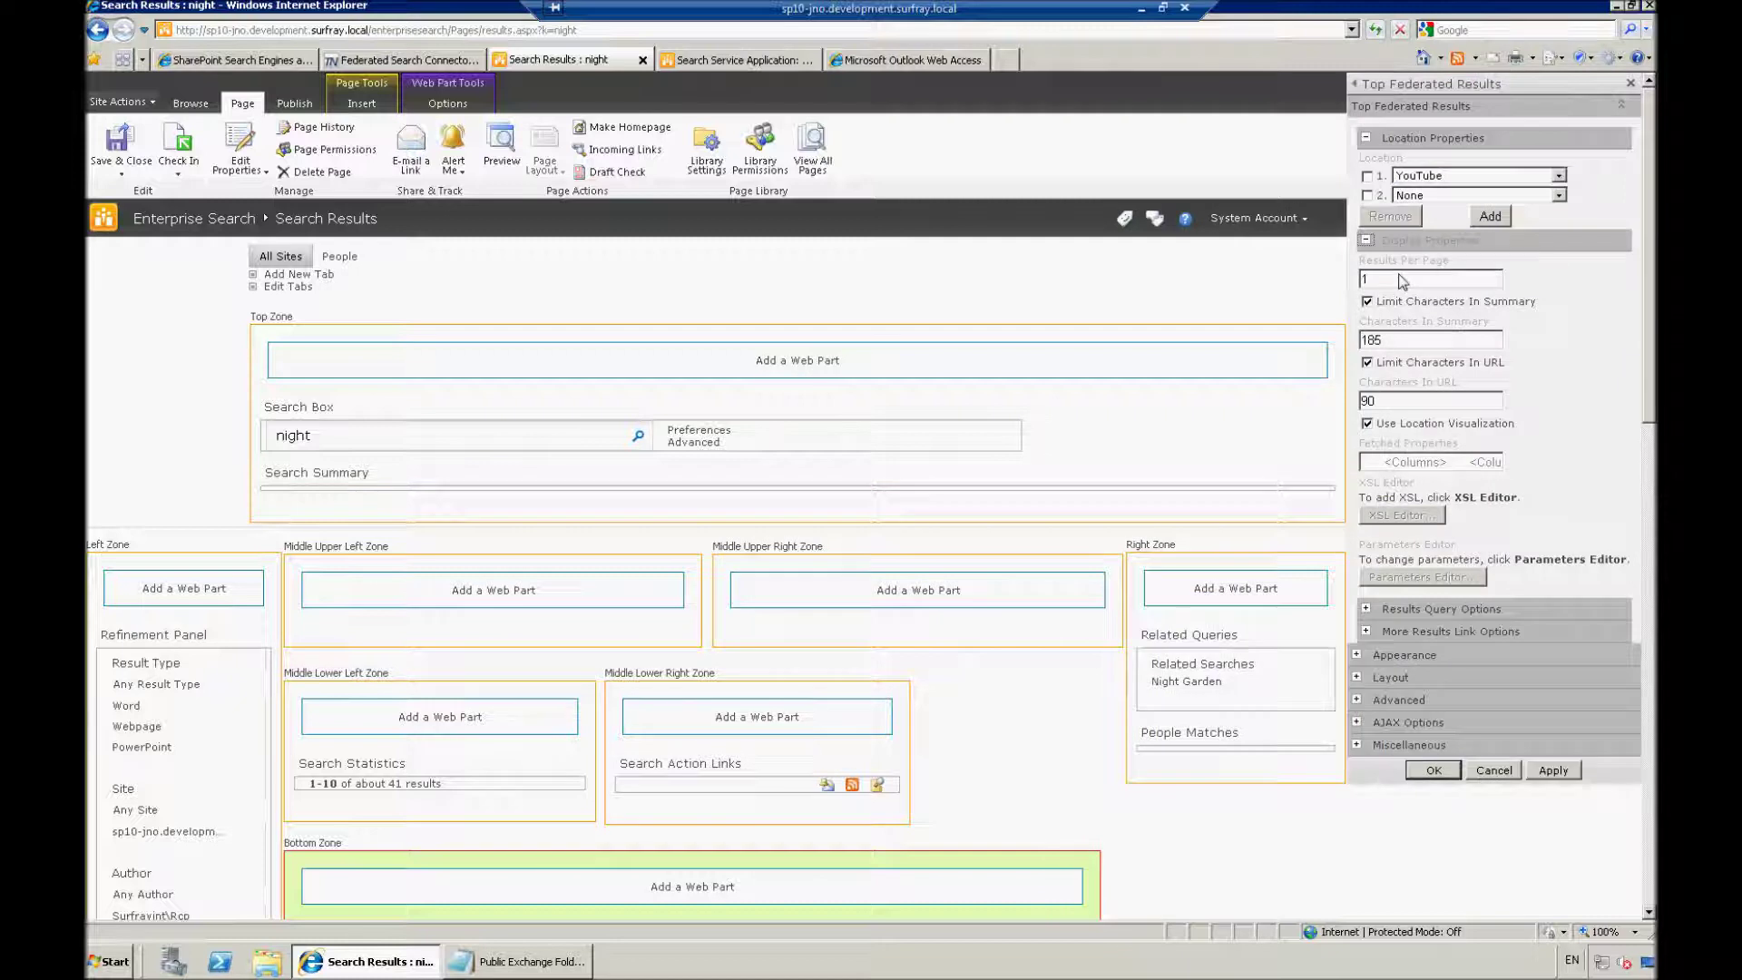
{"action": "left_click", "coordinate": [1366, 241]}
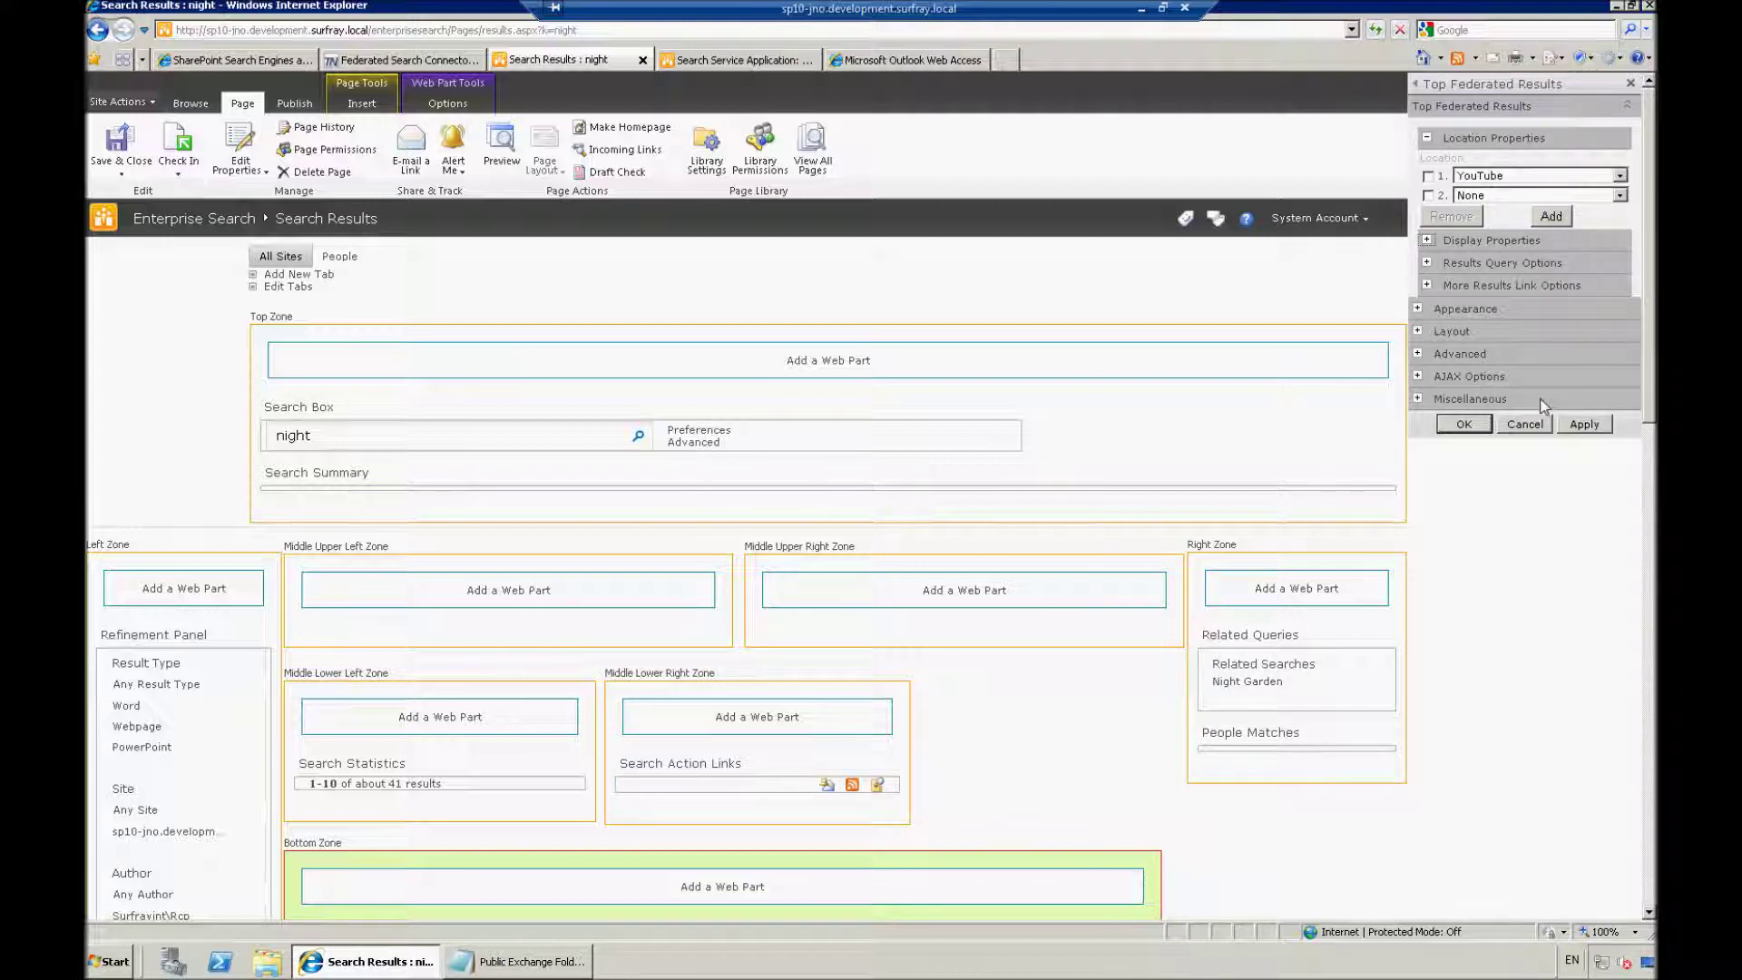
{"action": "left_click", "coordinate": [1577, 426]}
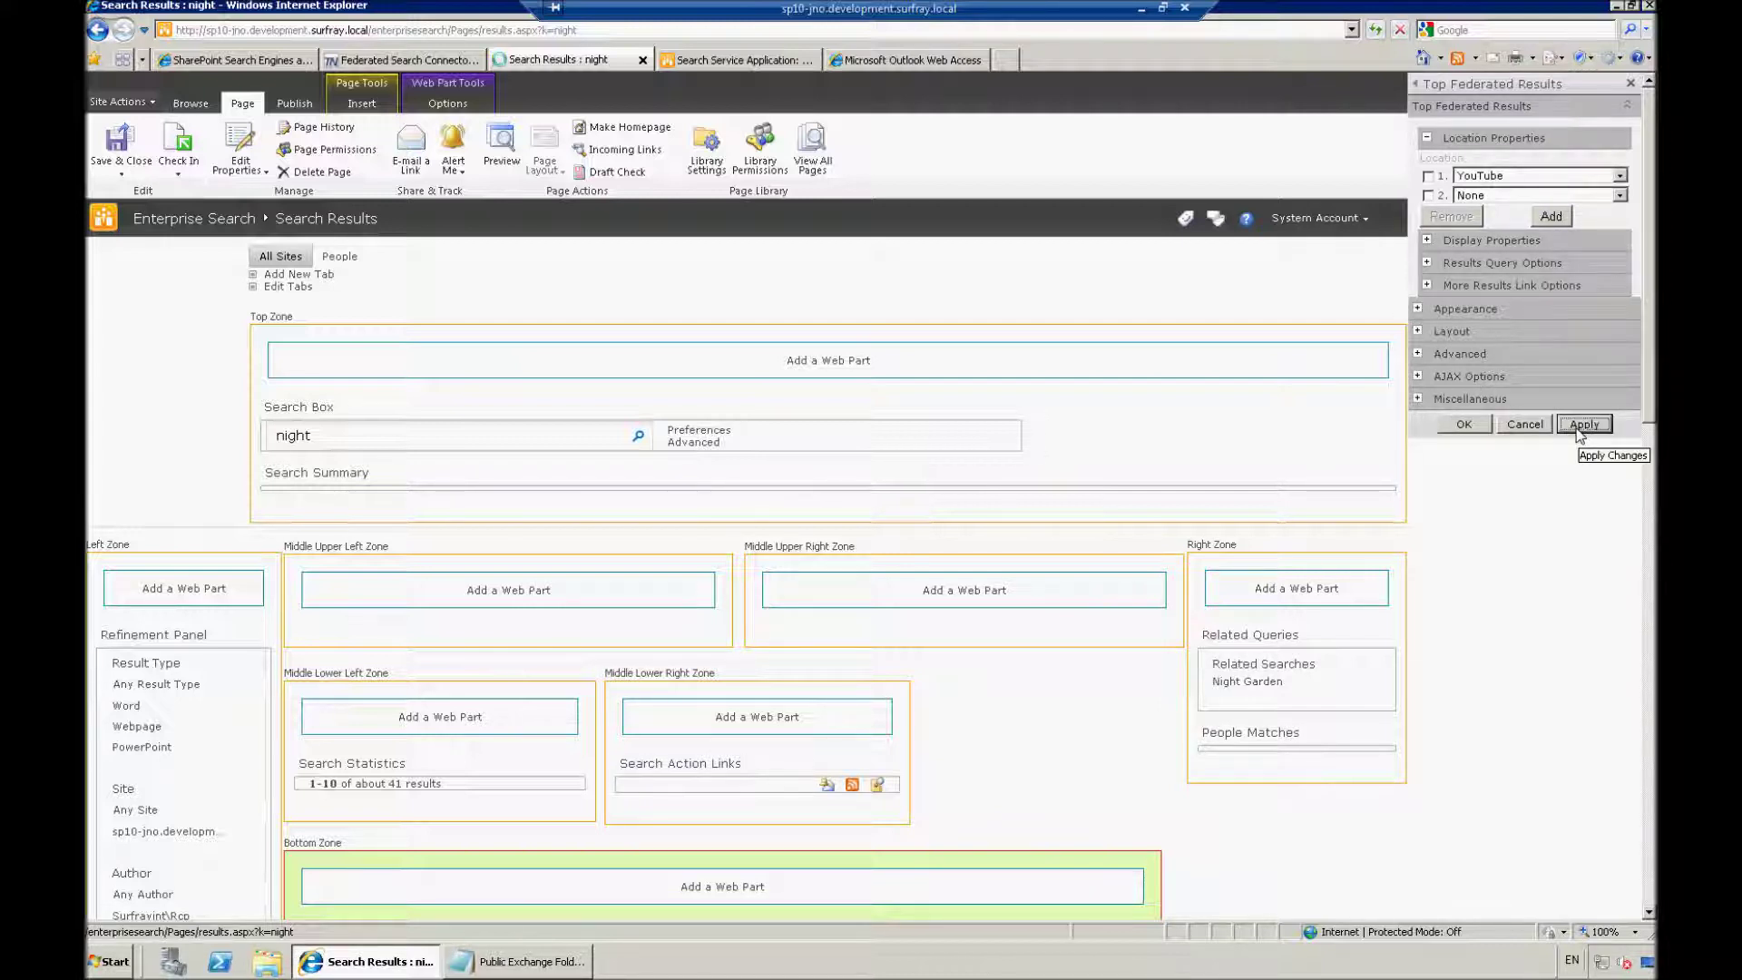
{"action": "left_click", "coordinate": [1477, 428]}
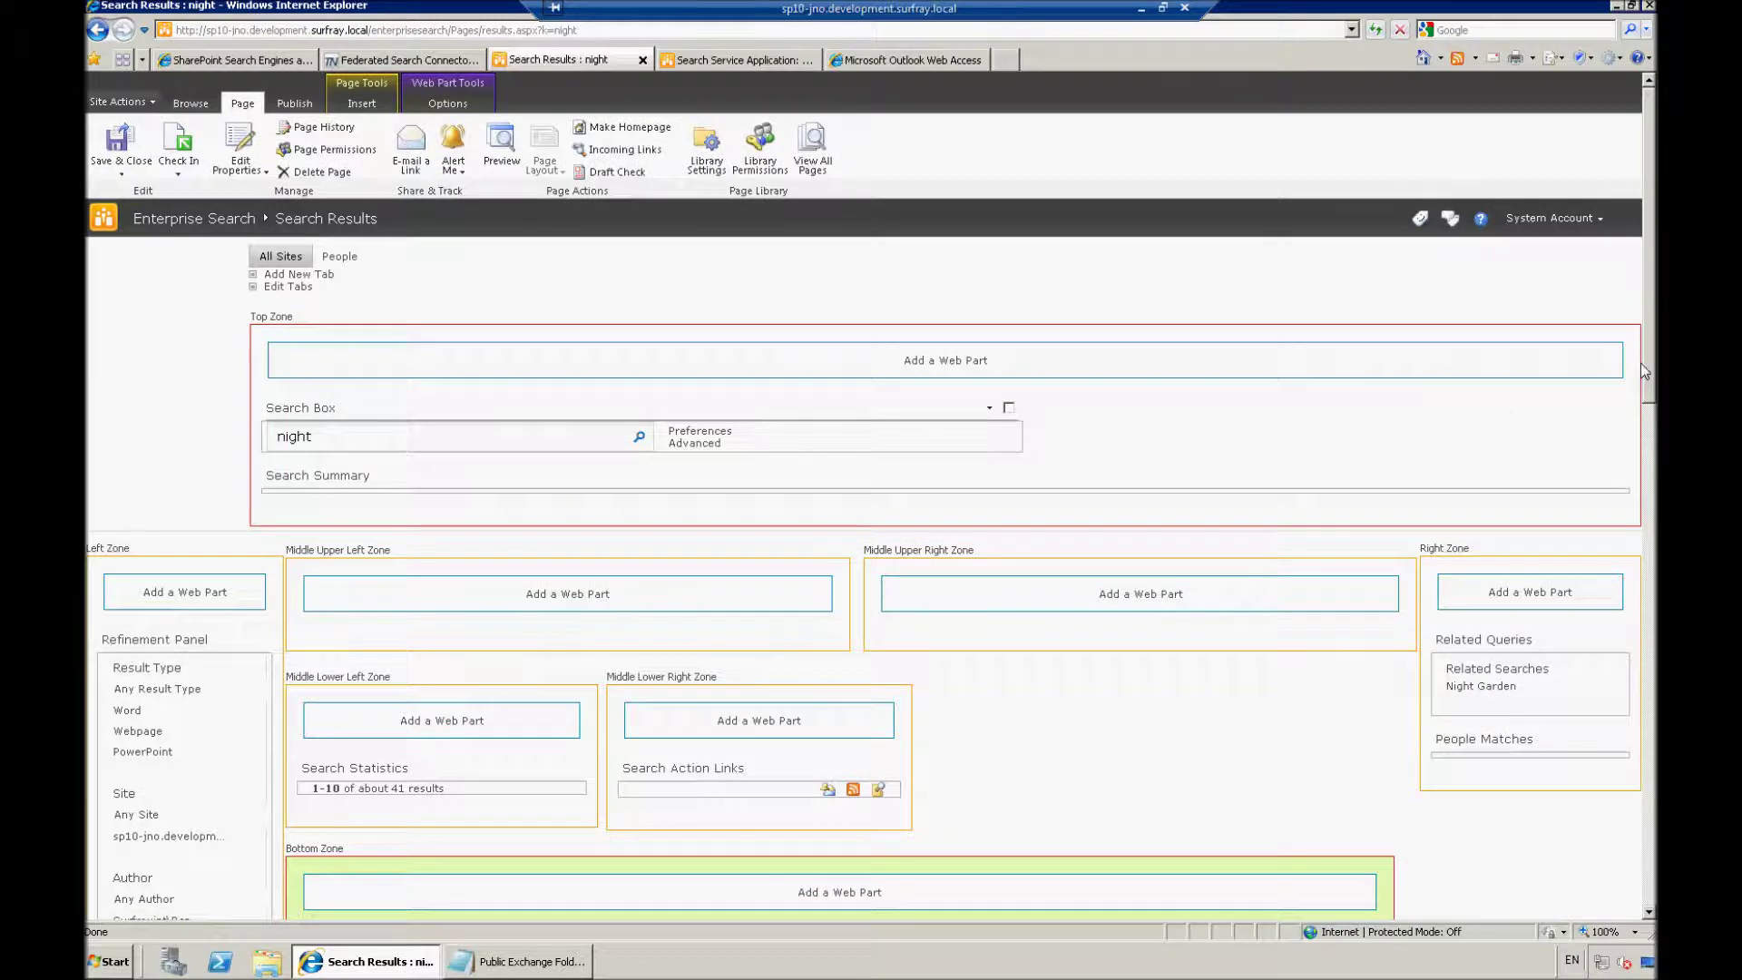
Review the YouTube top results on the page and open the web part picker for the Right Zone
{"action": "left_click_drag", "start_coordinate": [1649, 376], "coordinate": [1649, 475]}
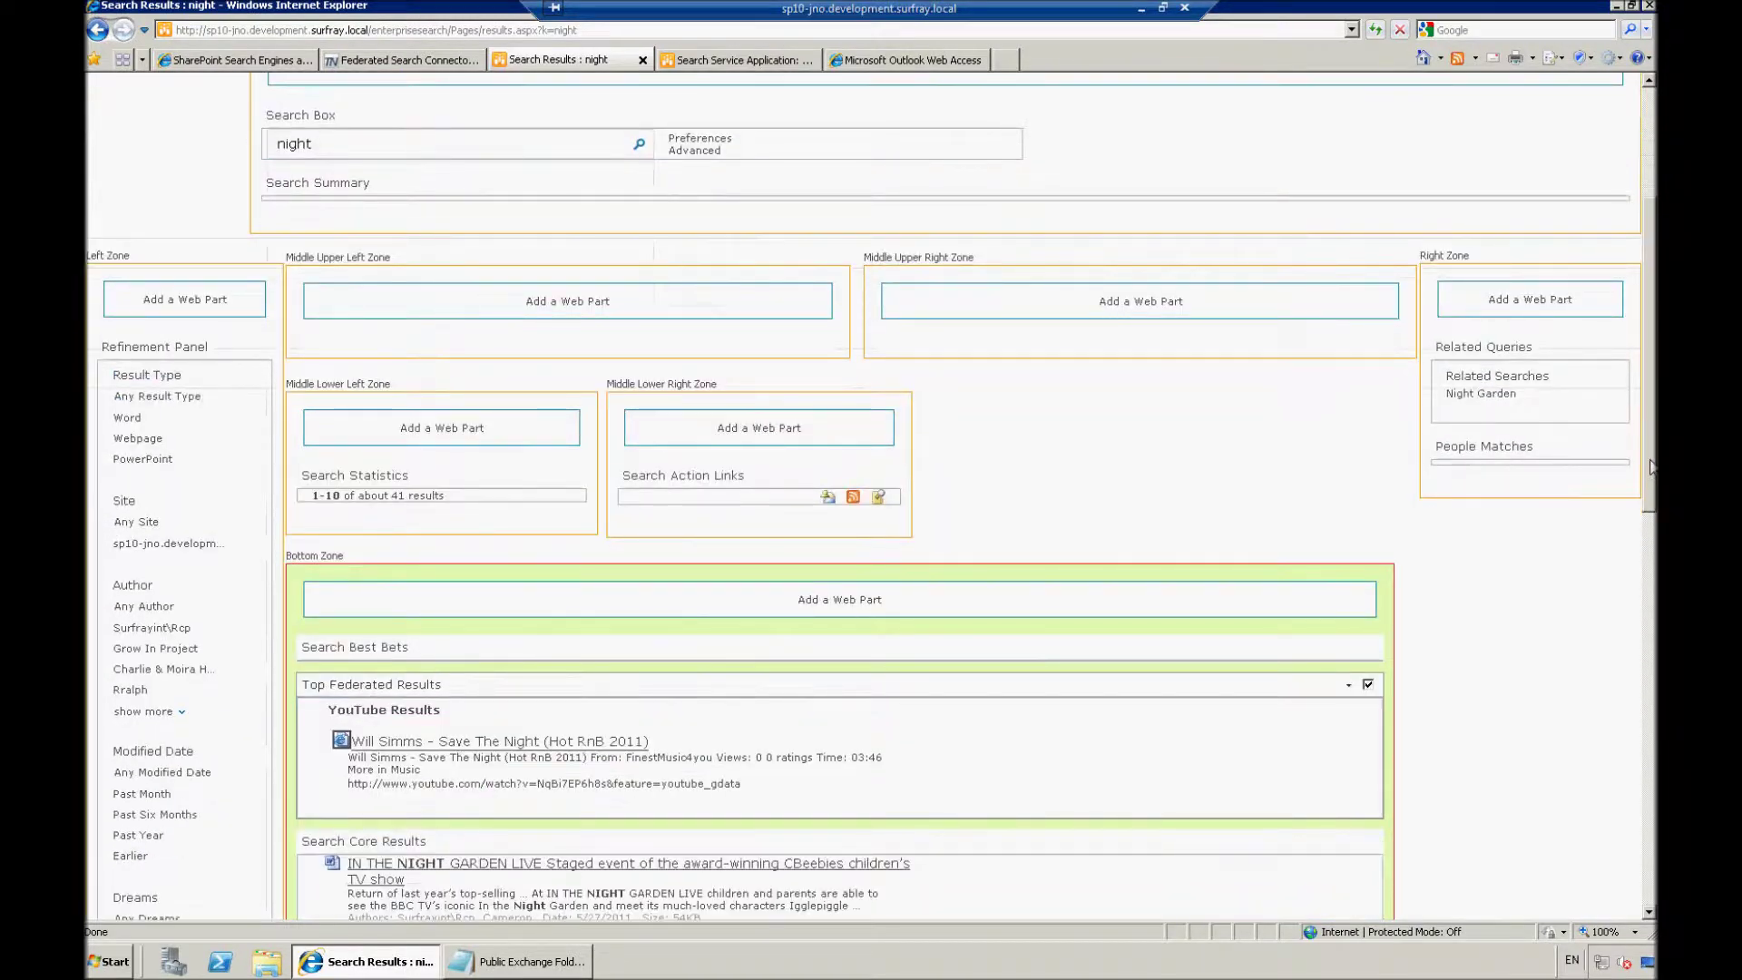
{"action": "scroll", "coordinate": [1649, 466], "scroll_direction": "up", "scroll_amount": 3}
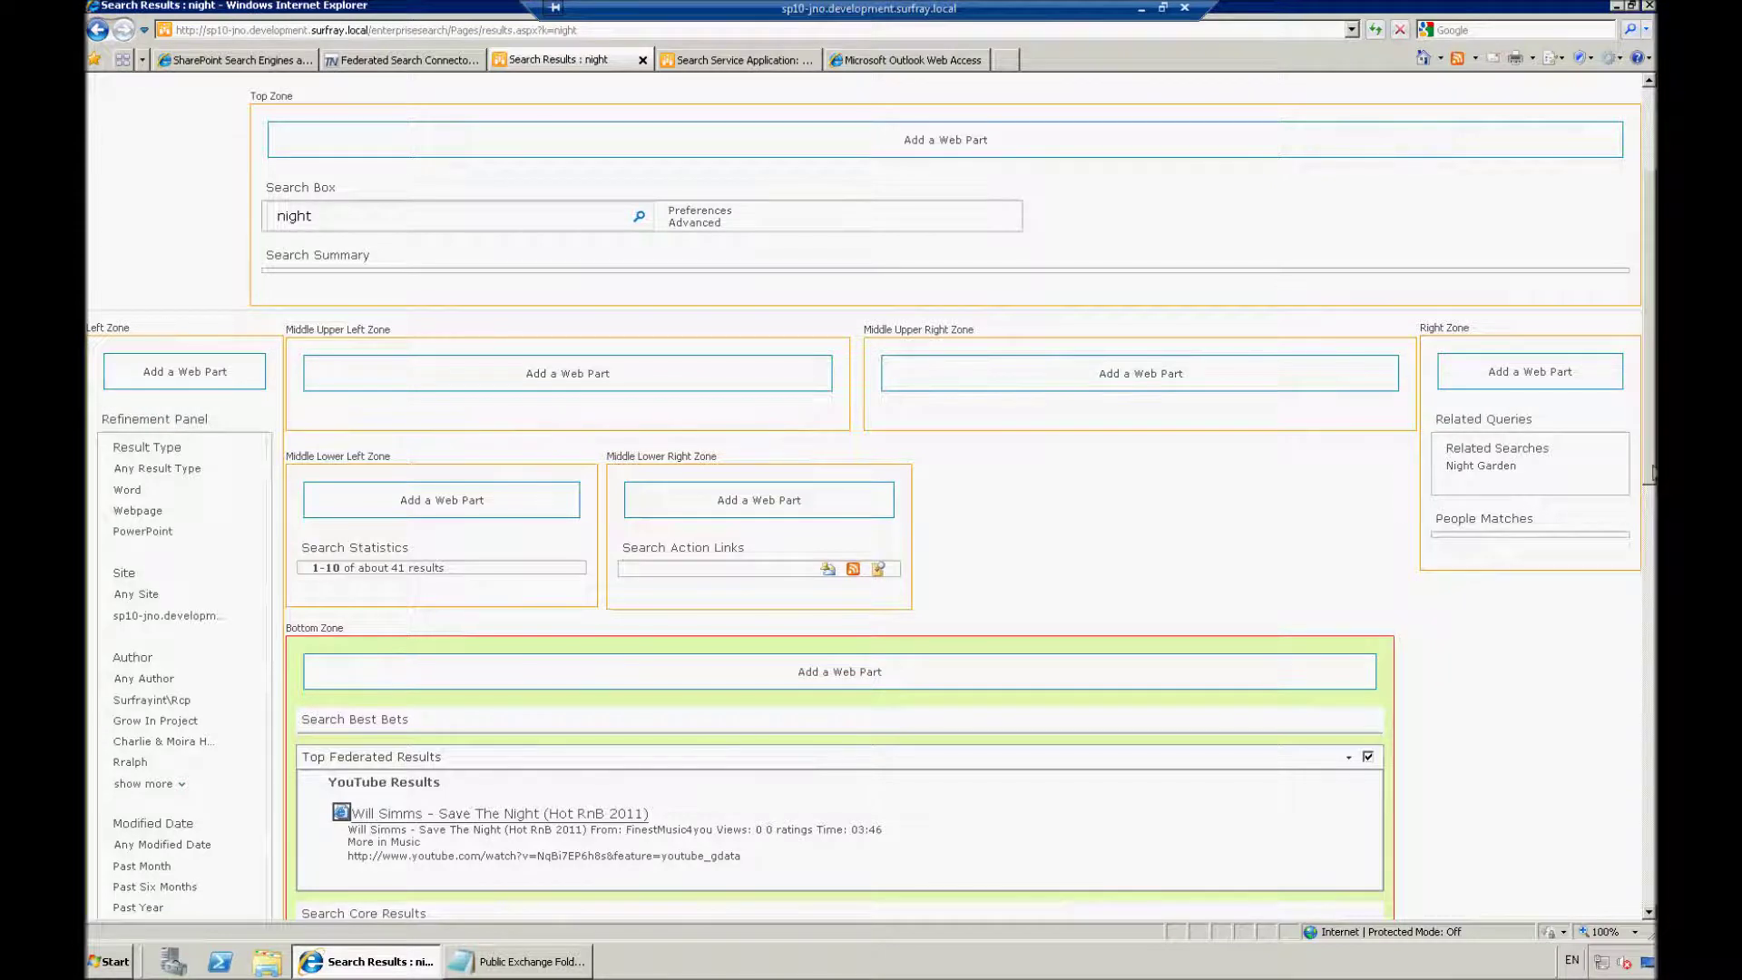
{"action": "scroll", "coordinate": [1650, 453], "scroll_direction": "up", "scroll_amount": 3}
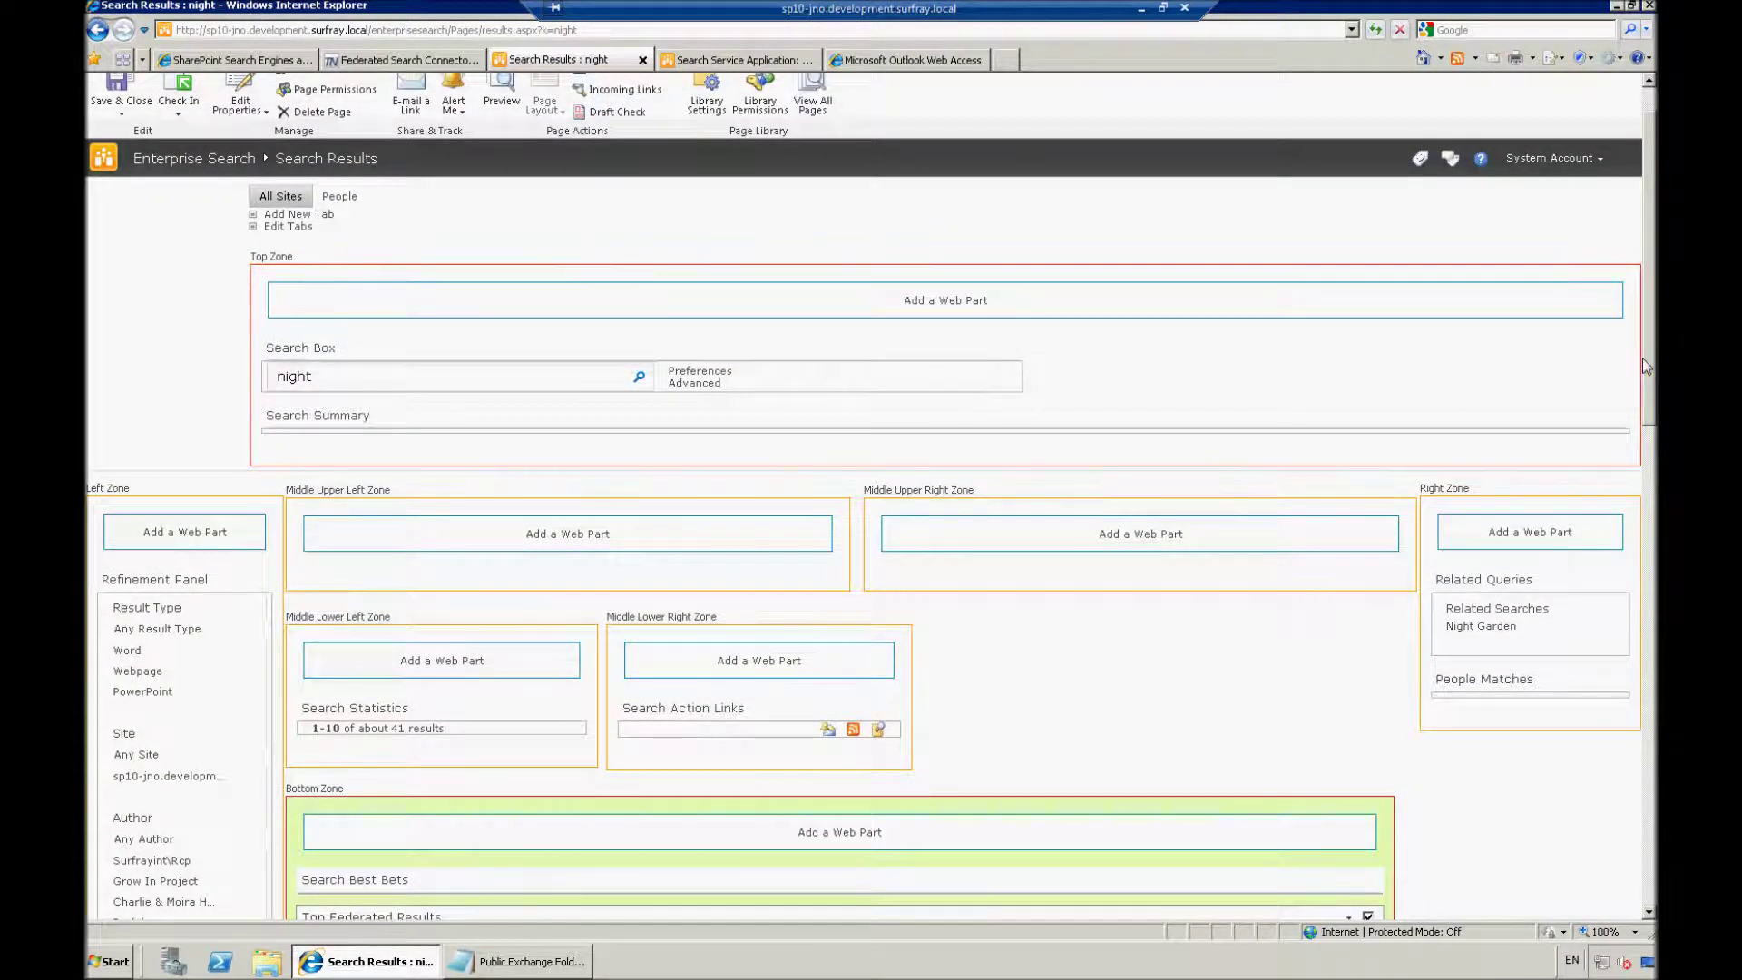
{"action": "scroll", "coordinate": [1649, 372], "scroll_direction": "up", "scroll_amount": 1}
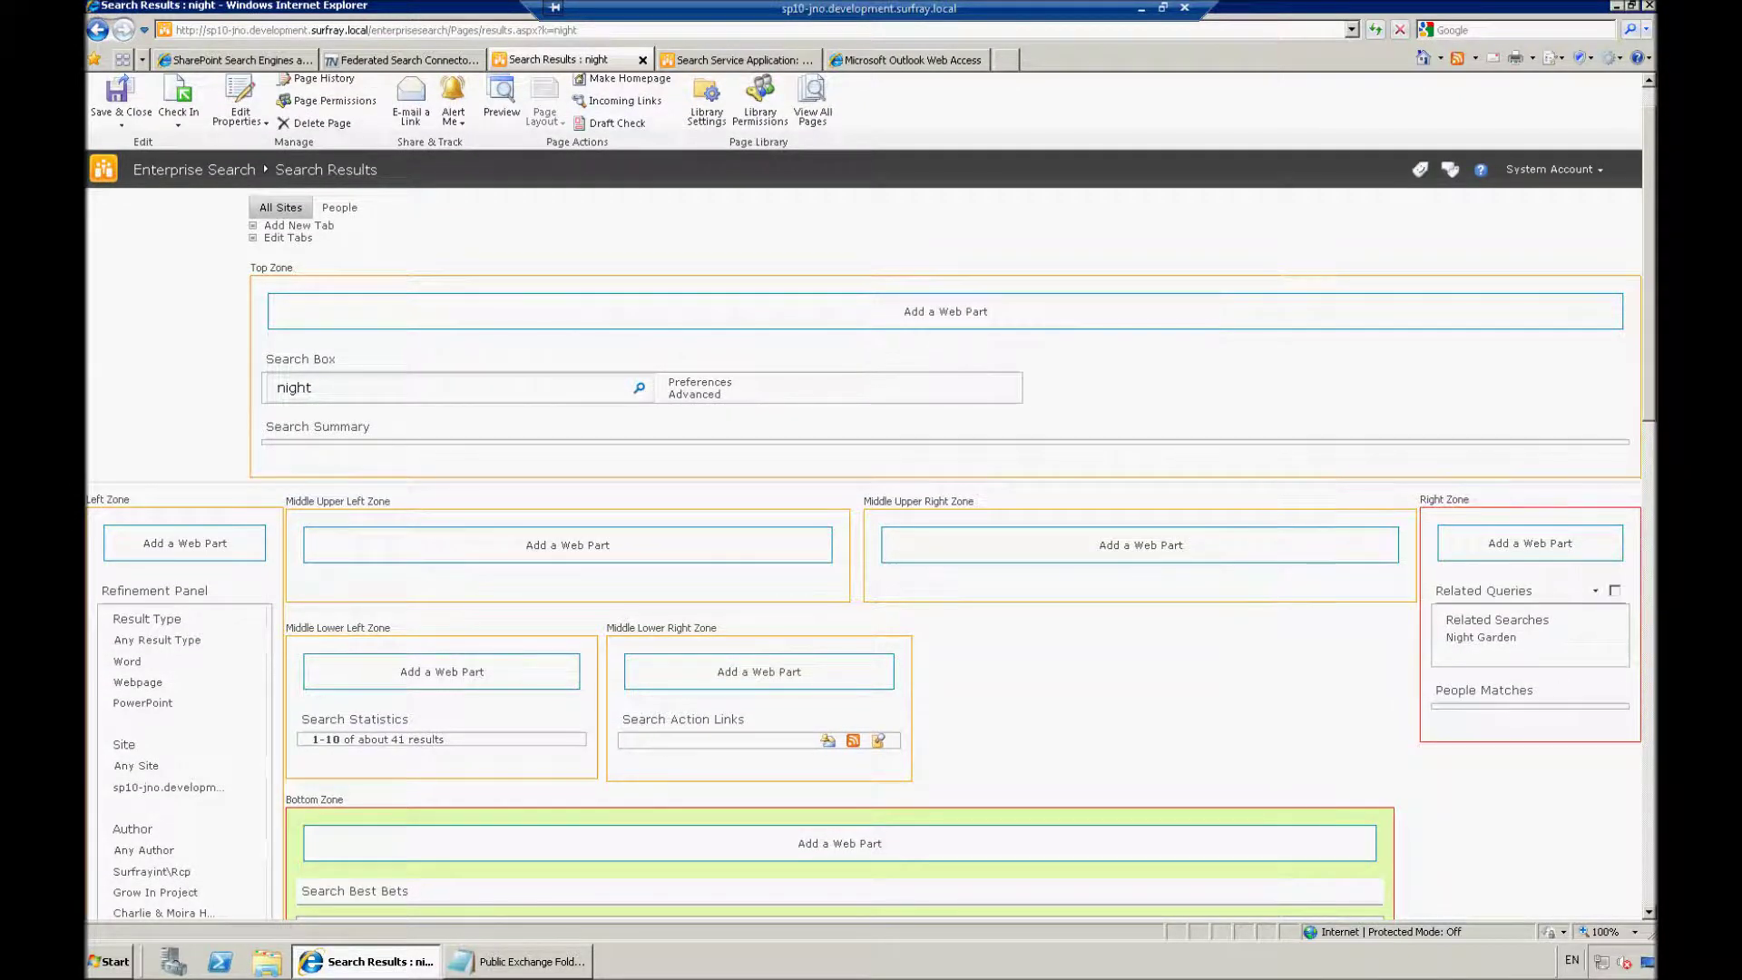
{"action": "scroll", "coordinate": [1651, 379], "scroll_direction": "up", "scroll_amount": 1}
{"action": "scroll", "coordinate": [1651, 379], "scroll_direction": "up", "scroll_amount": 1}
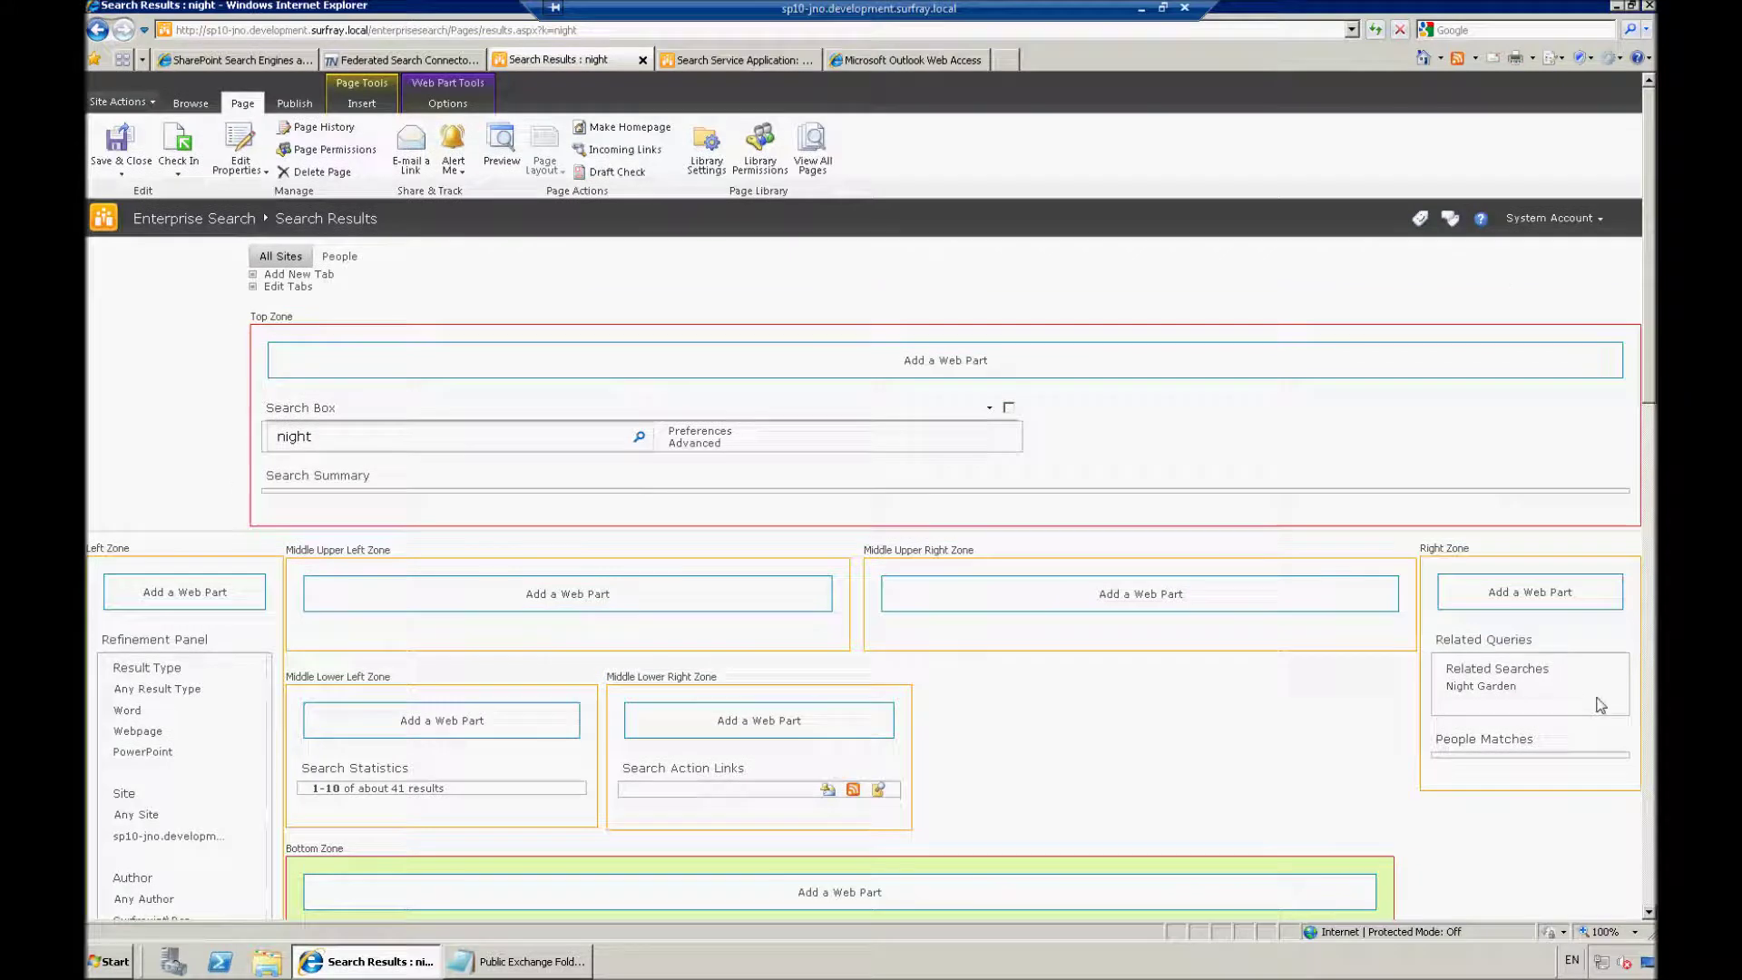
{"action": "scroll", "coordinate": [1653, 336], "scroll_direction": "down", "scroll_amount": 1}
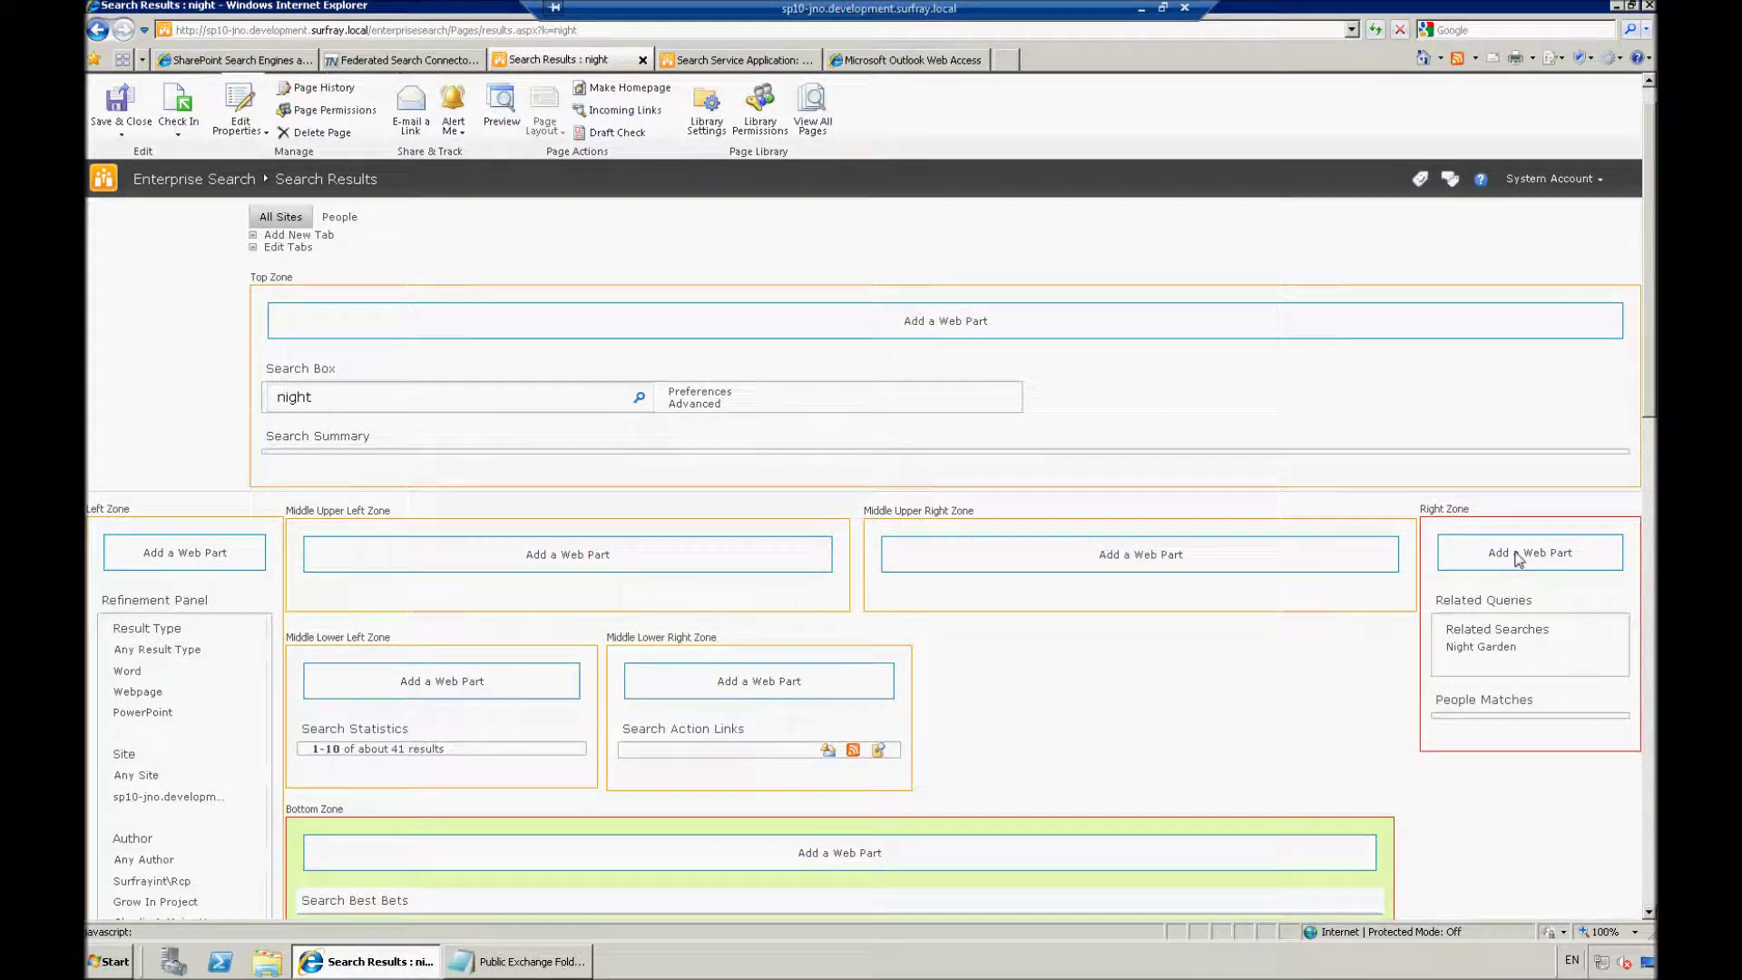
{"action": "left_click", "coordinate": [1518, 556]}
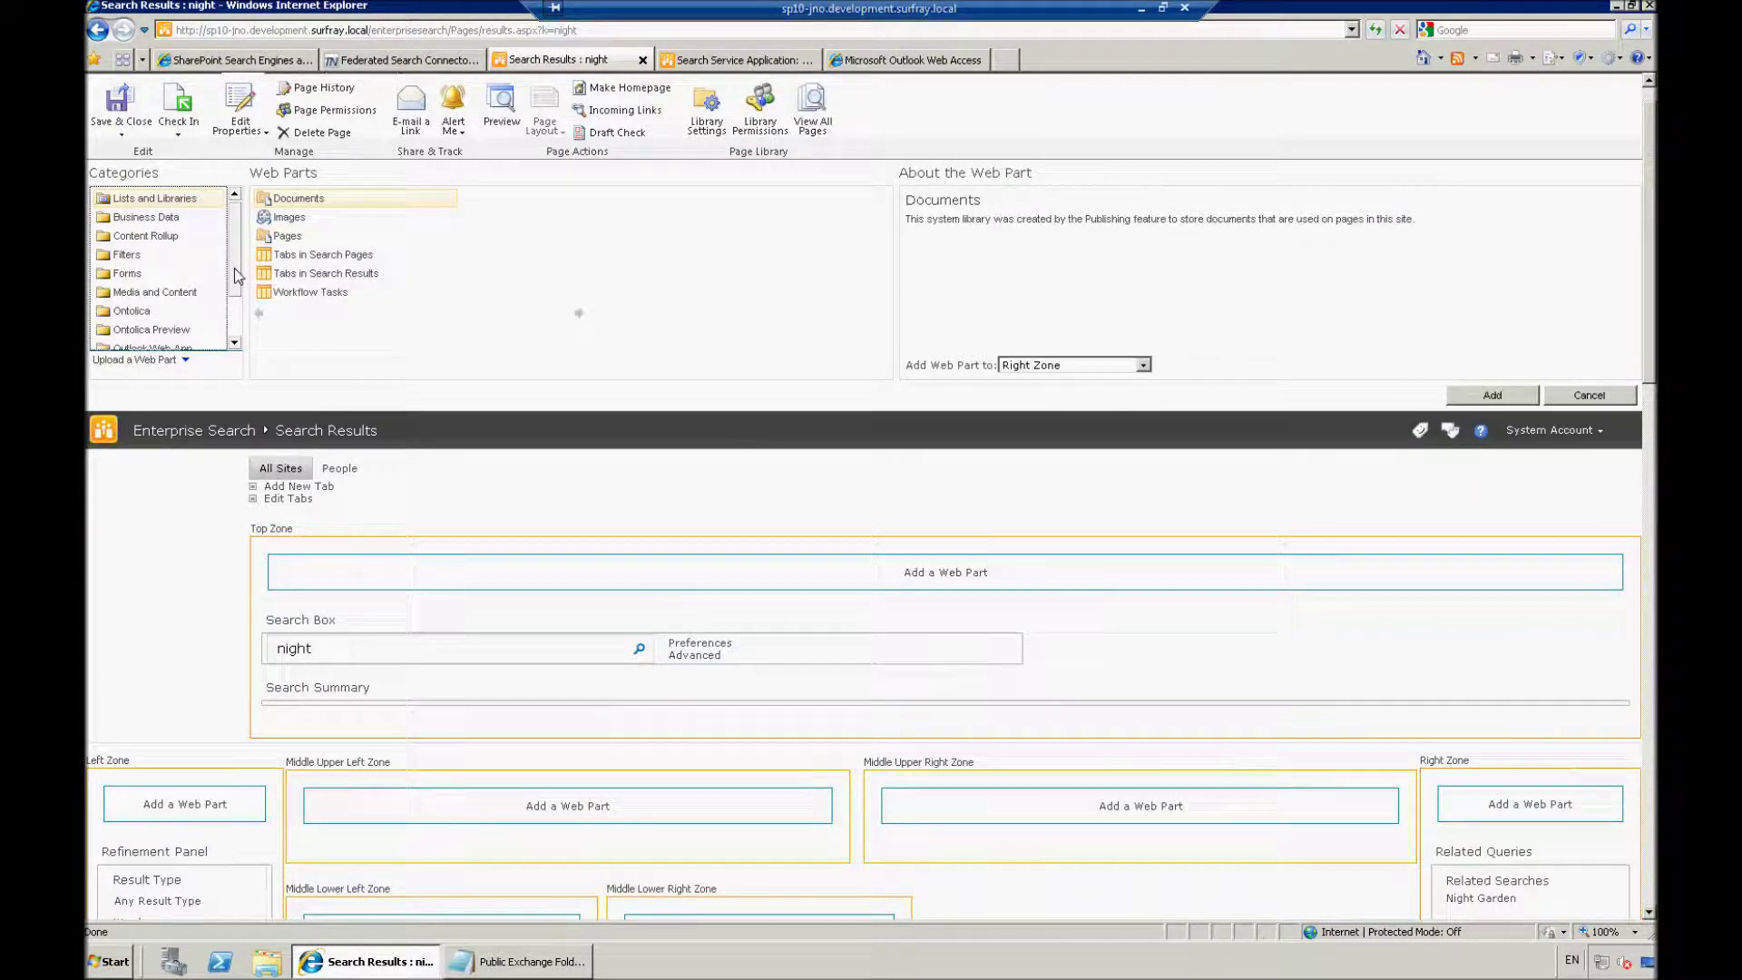
Add the Federated Results web part from the Search category to the Right Zone
{"action": "left_click_drag", "start_coordinate": [234, 274], "coordinate": [236, 326]}
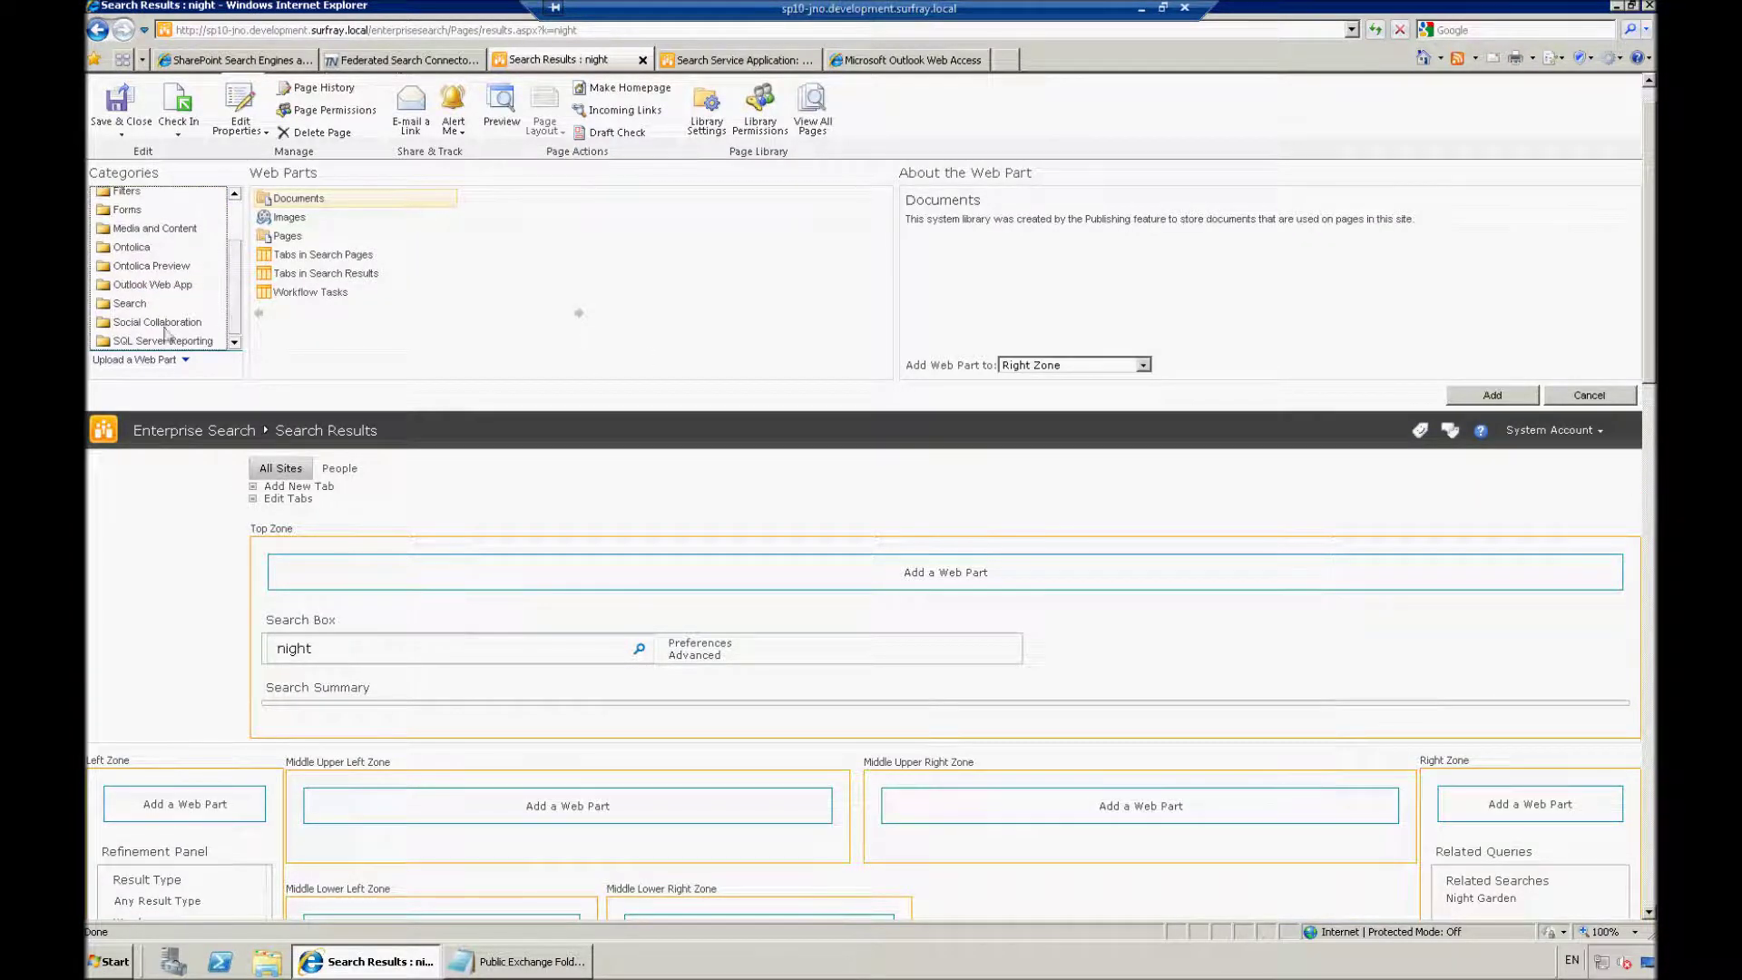
{"action": "left_click", "coordinate": [127, 304]}
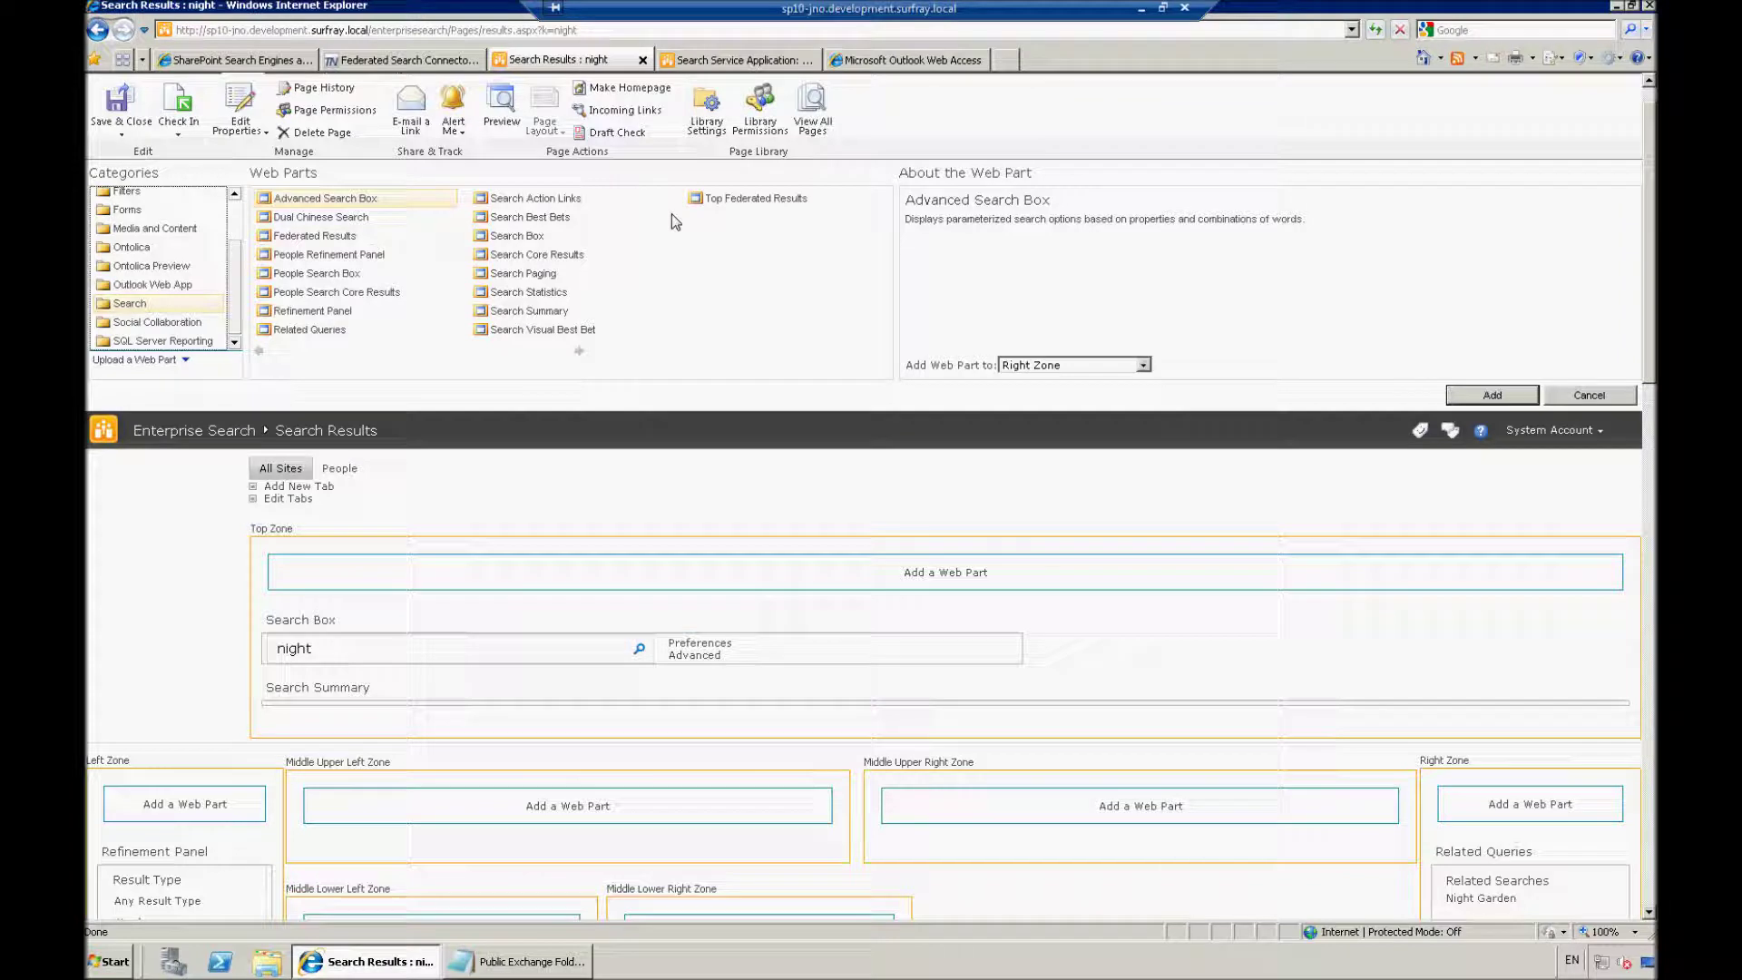
{"action": "left_click", "coordinate": [328, 239]}
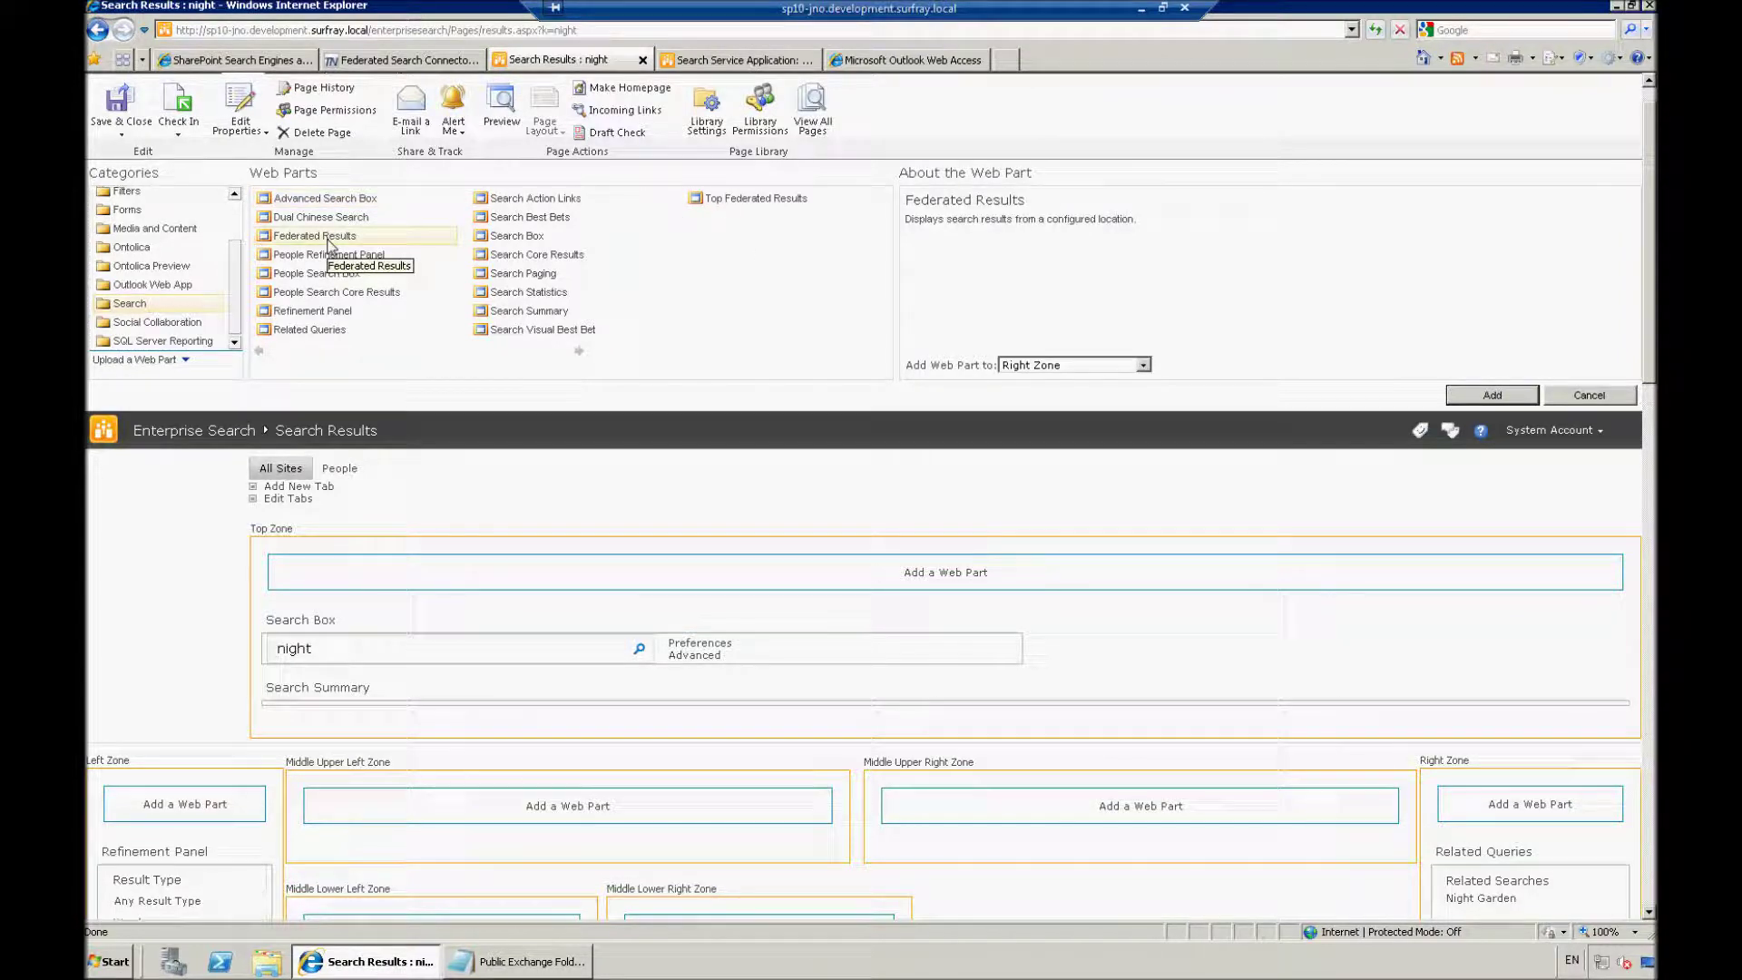
{"action": "left_click", "coordinate": [1469, 397]}
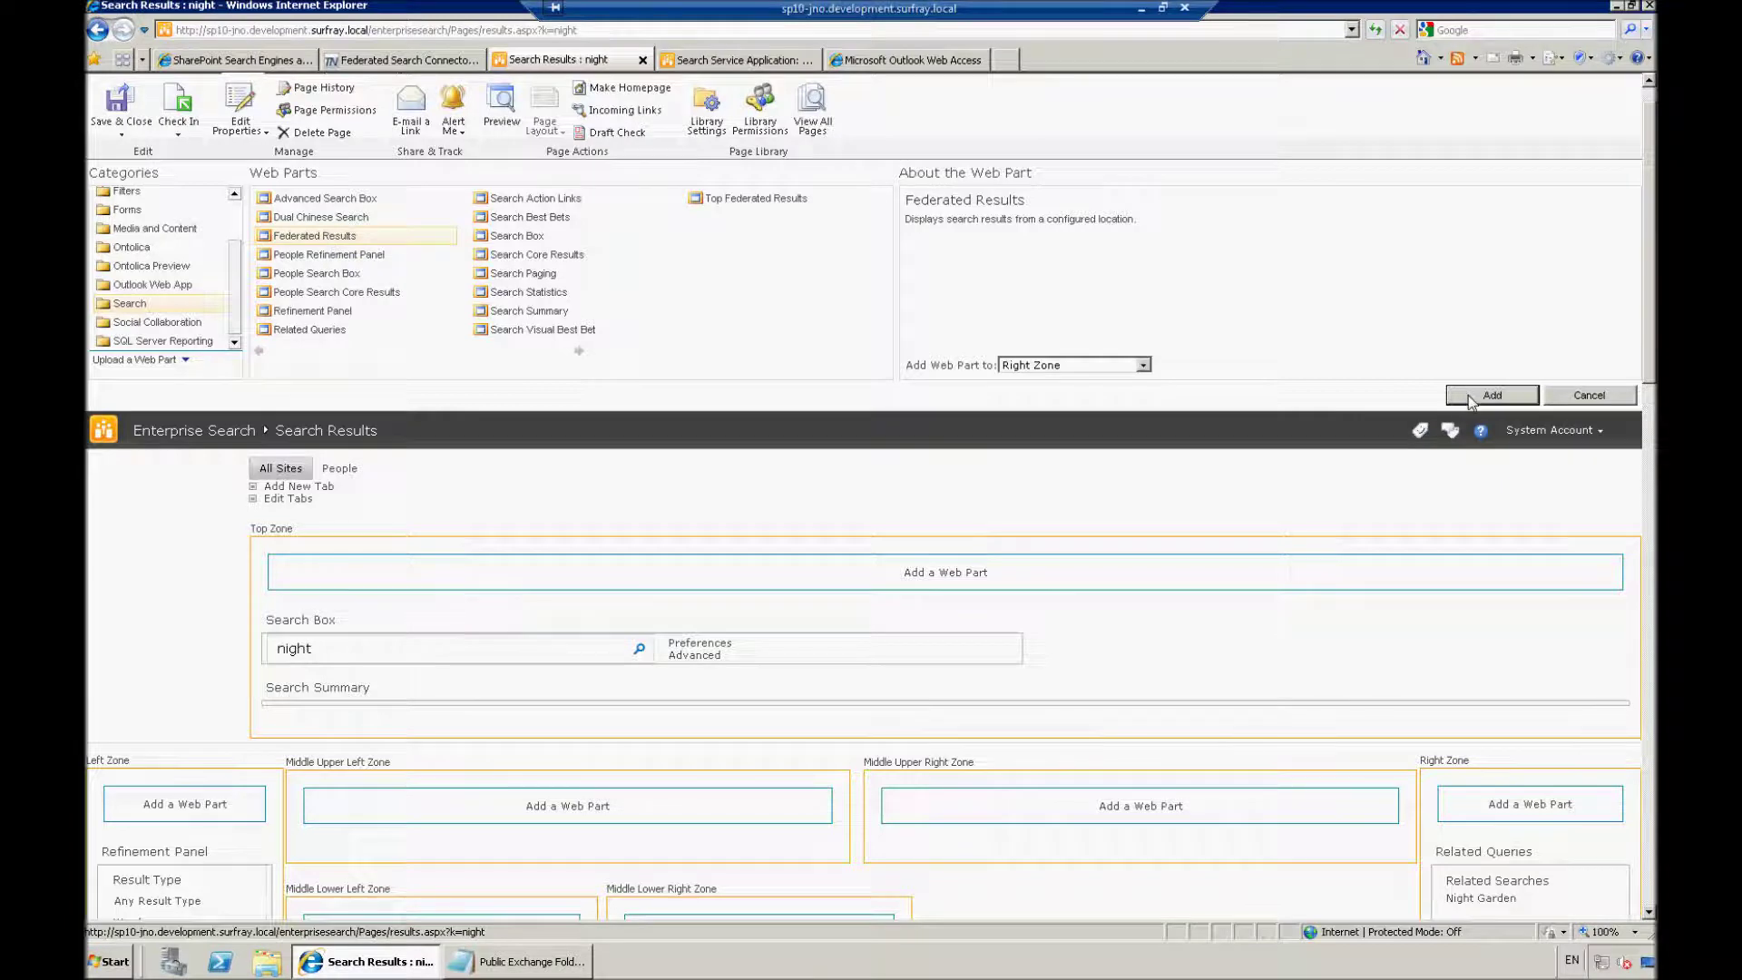
{"action": "left_click", "coordinate": [1469, 397]}
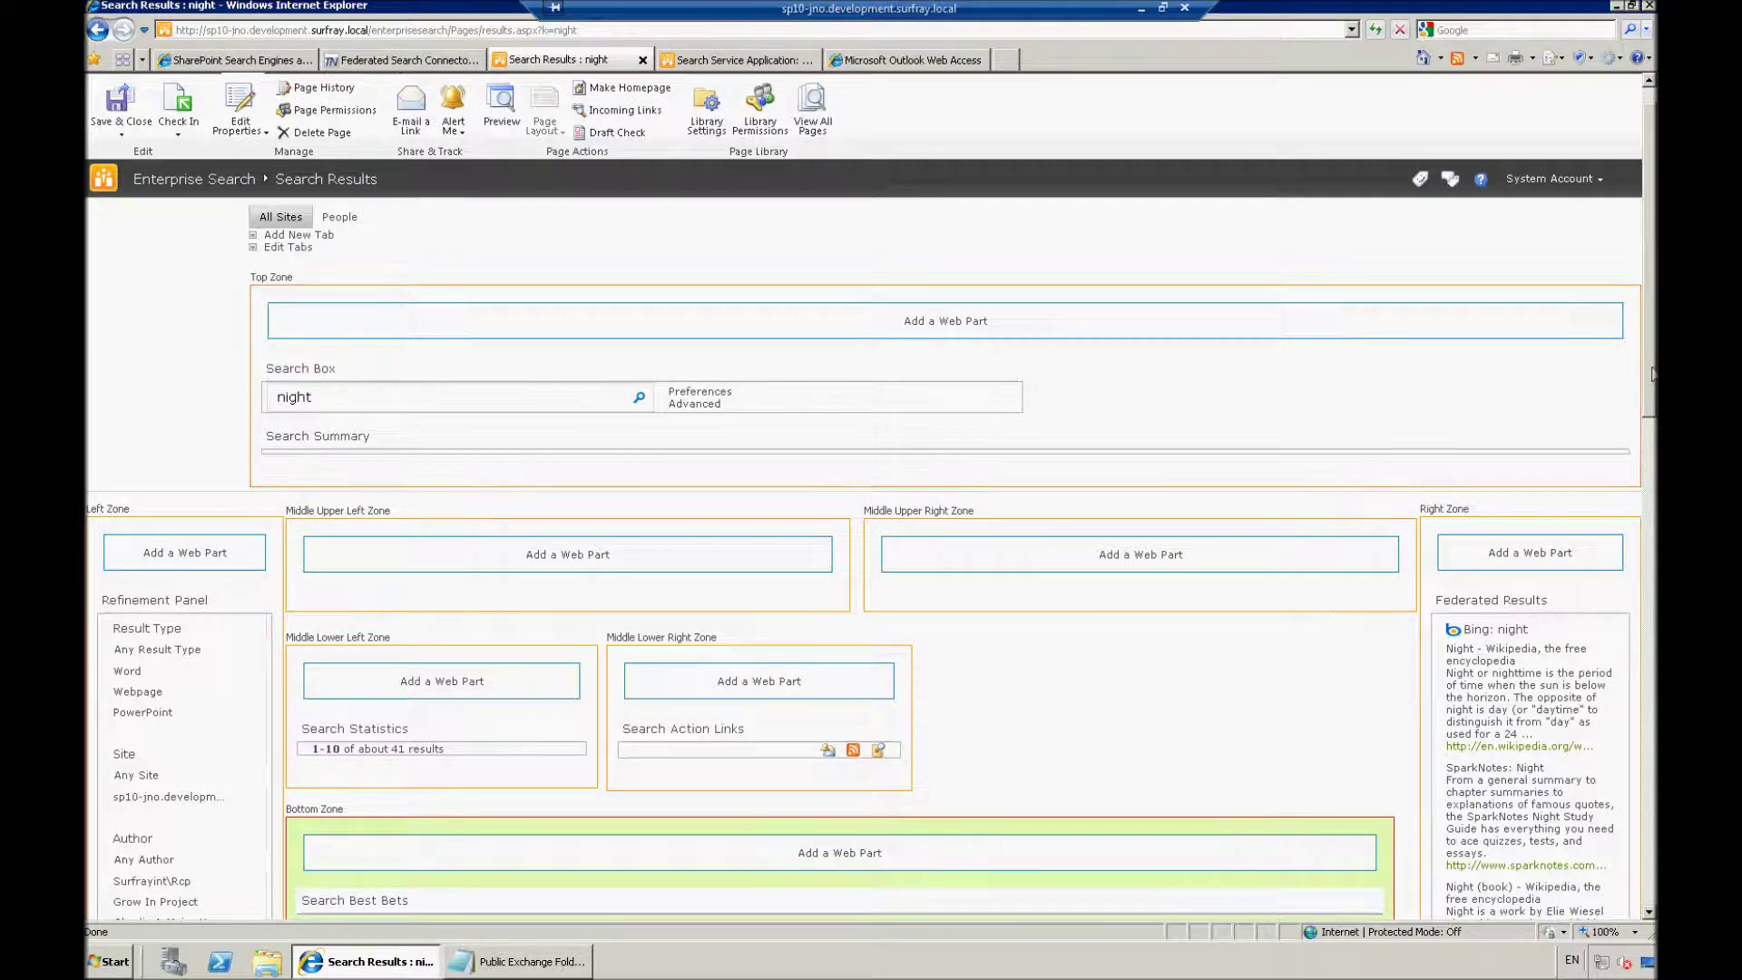
{"action": "scroll", "coordinate": [1449, 655], "scroll_direction": "down", "scroll_amount": 3}
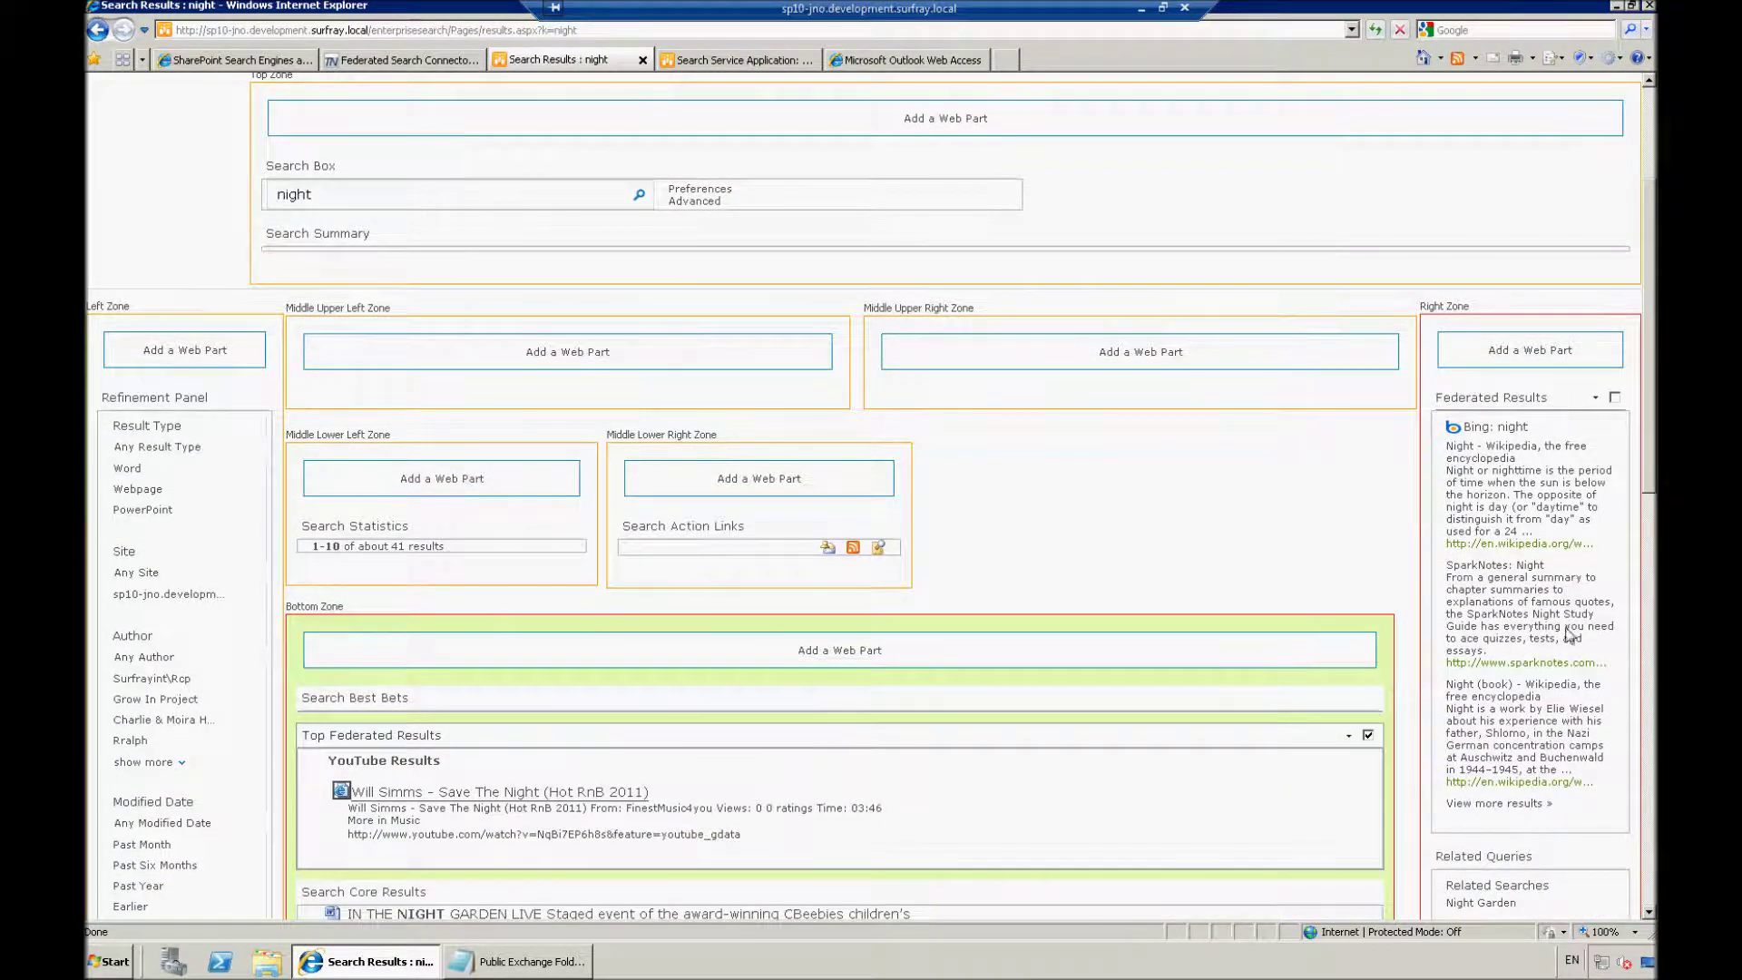
Change the Right Zone Federated Results web part's location from Bing to YouTube
{"action": "left_click", "coordinate": [1594, 404]}
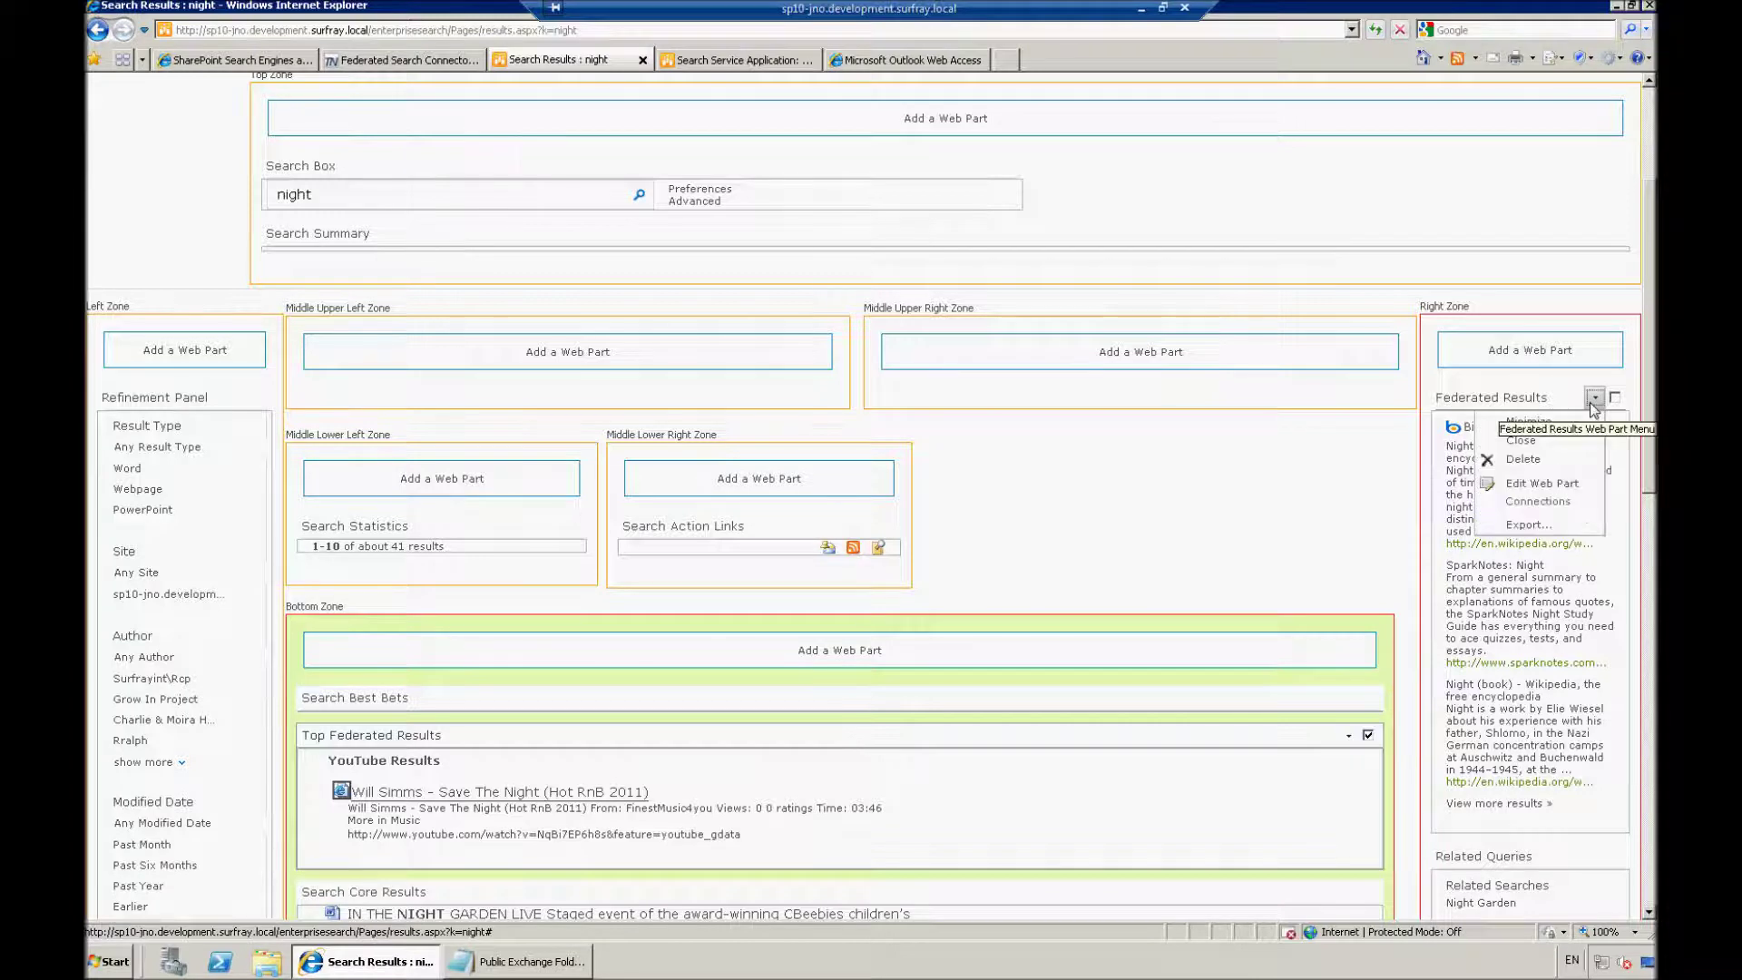
{"action": "left_click", "coordinate": [1526, 485]}
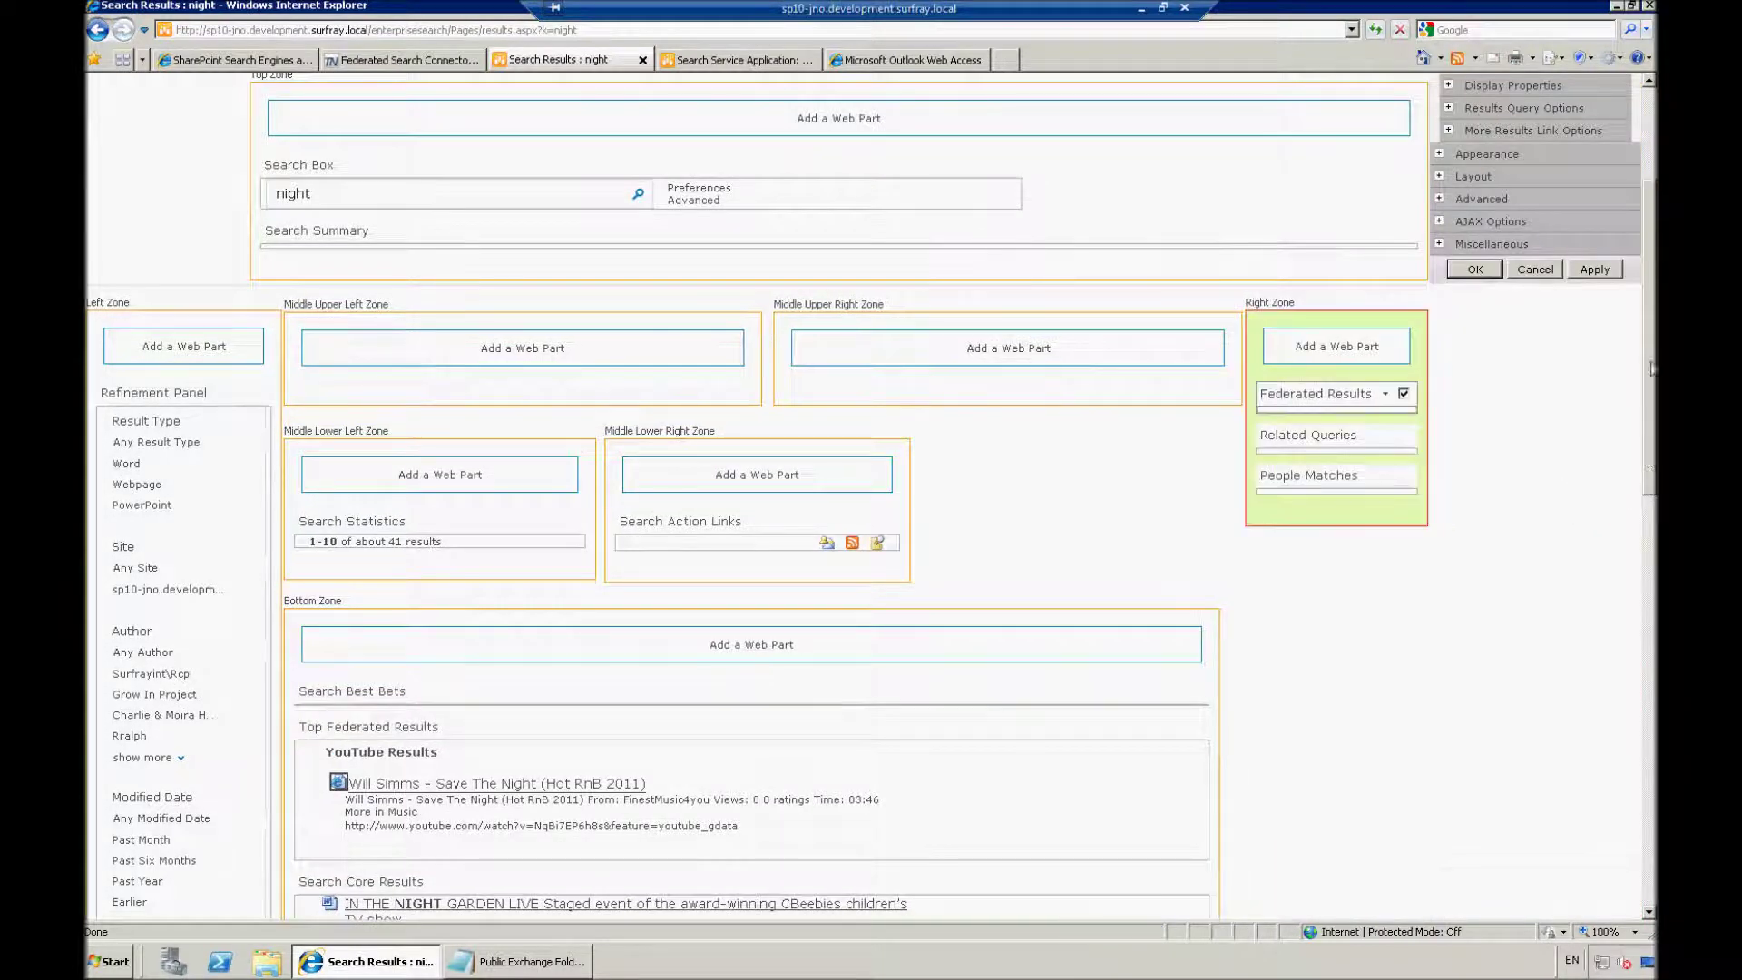
{"action": "left_click", "coordinate": [1572, 176]}
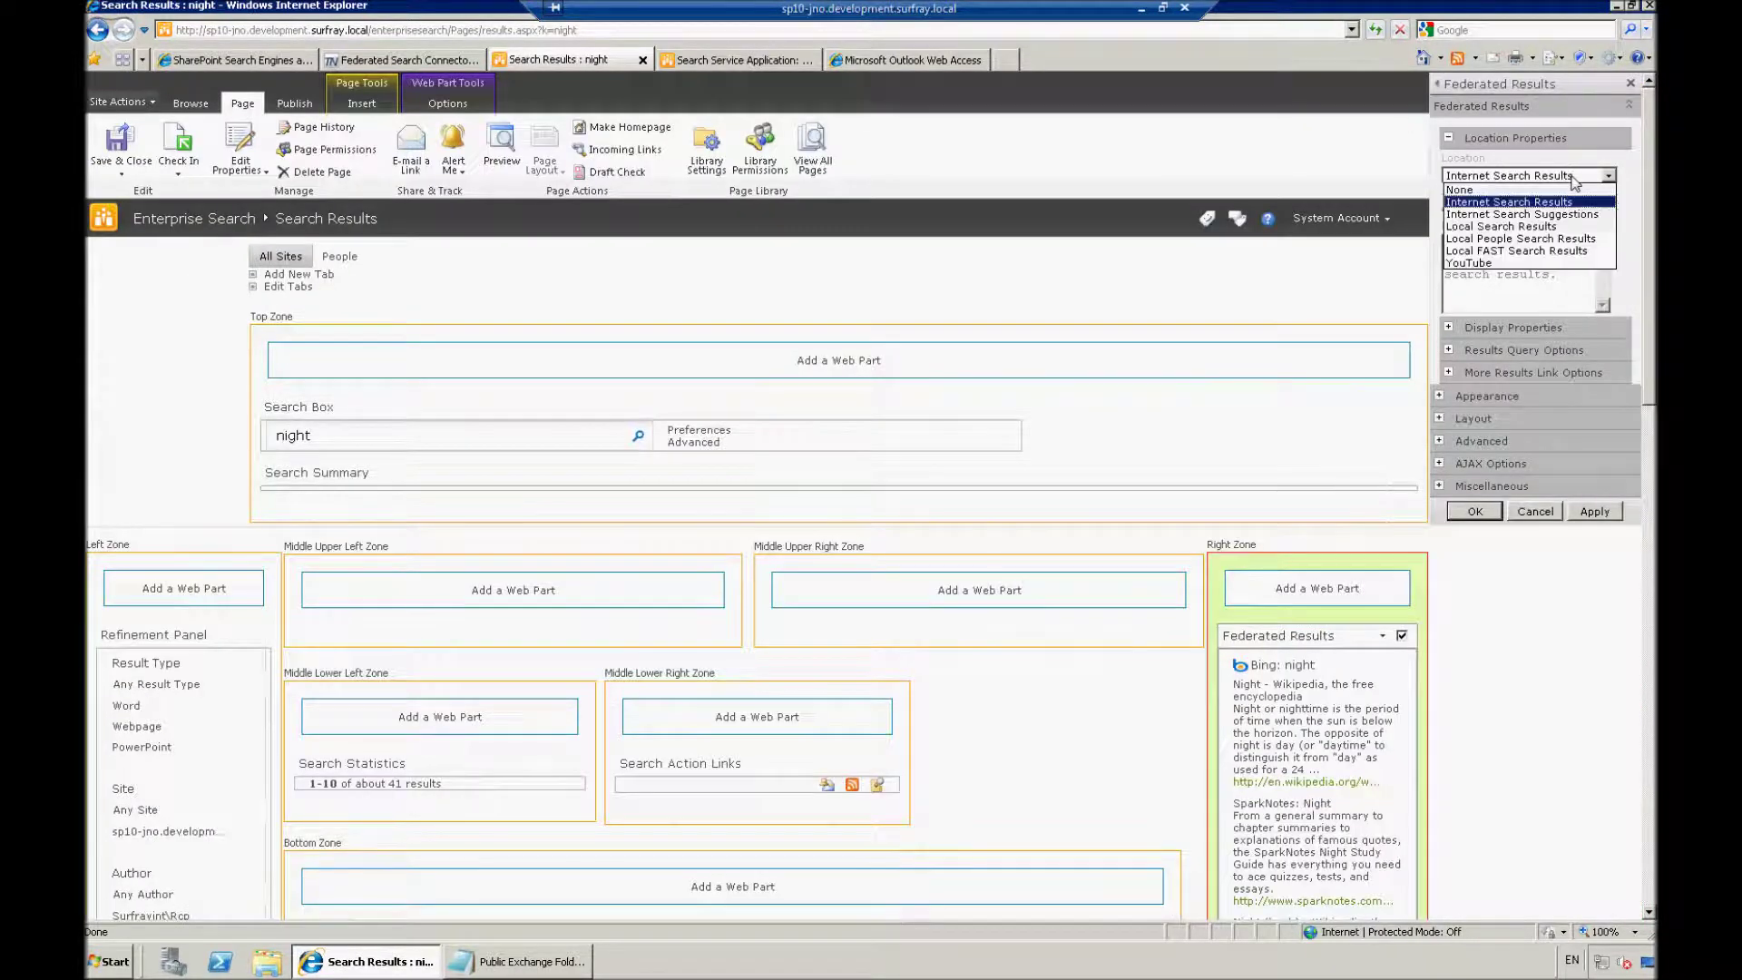
{"action": "left_click", "coordinate": [1480, 263]}
{"action": "left_click", "coordinate": [1611, 176]}
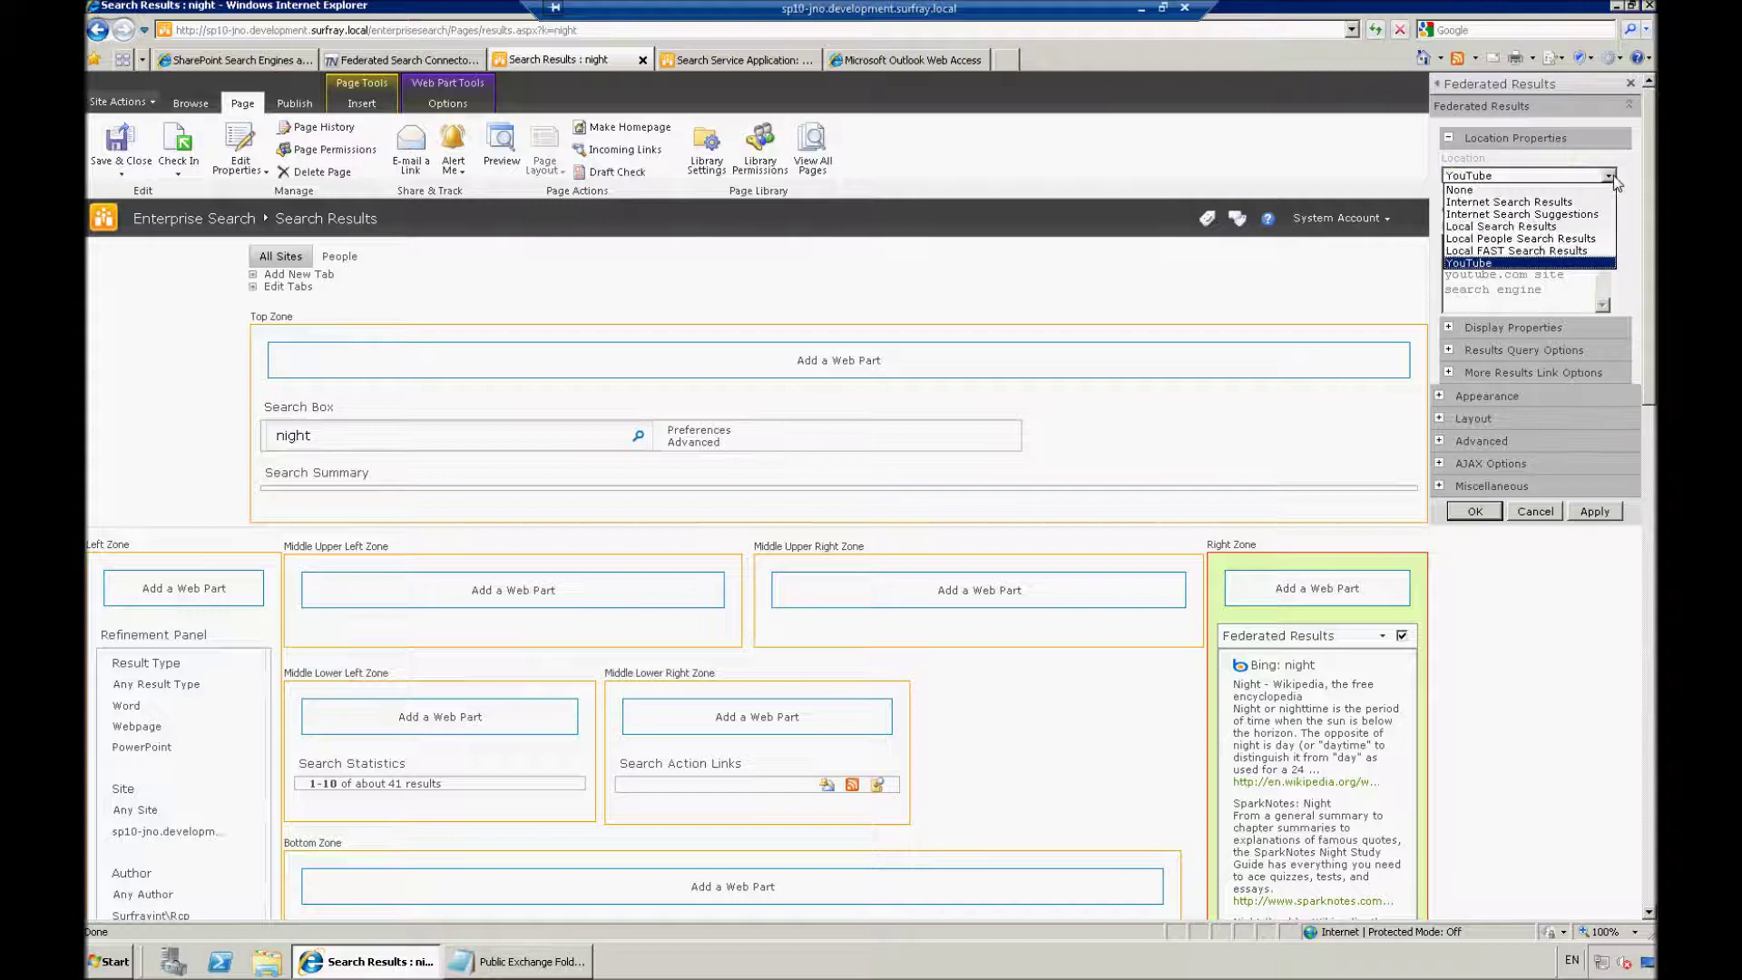
{"action": "left_click", "coordinate": [1490, 263]}
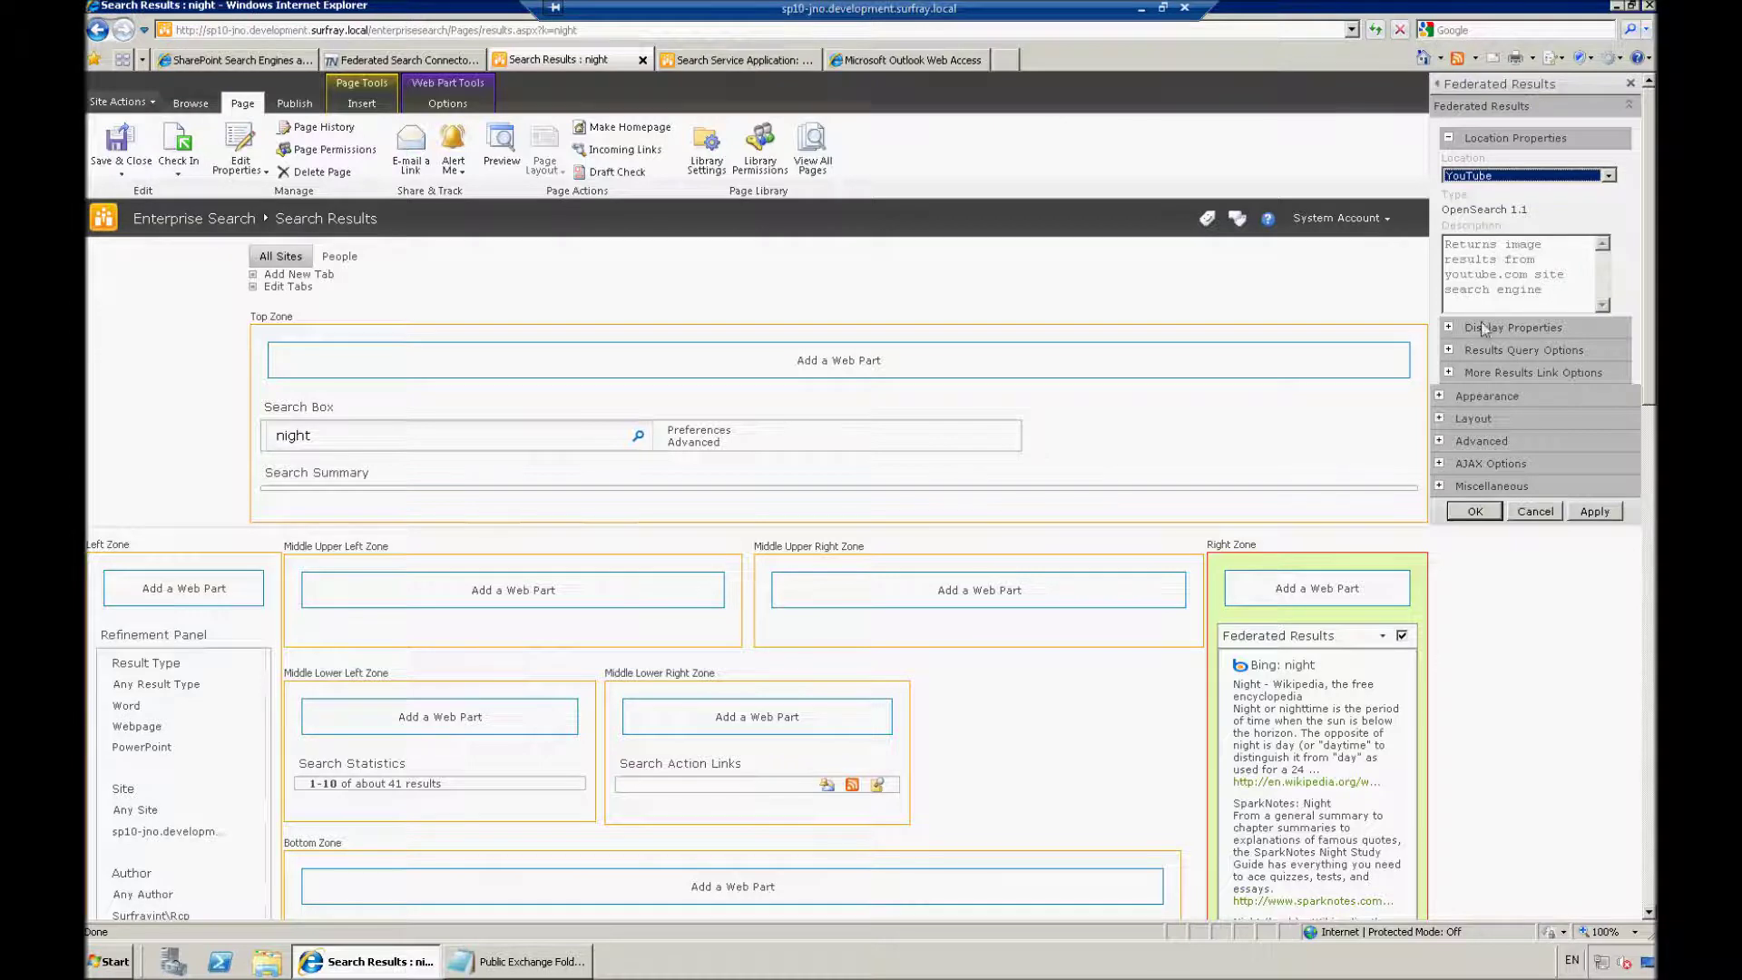
{"action": "left_click", "coordinate": [1497, 356]}
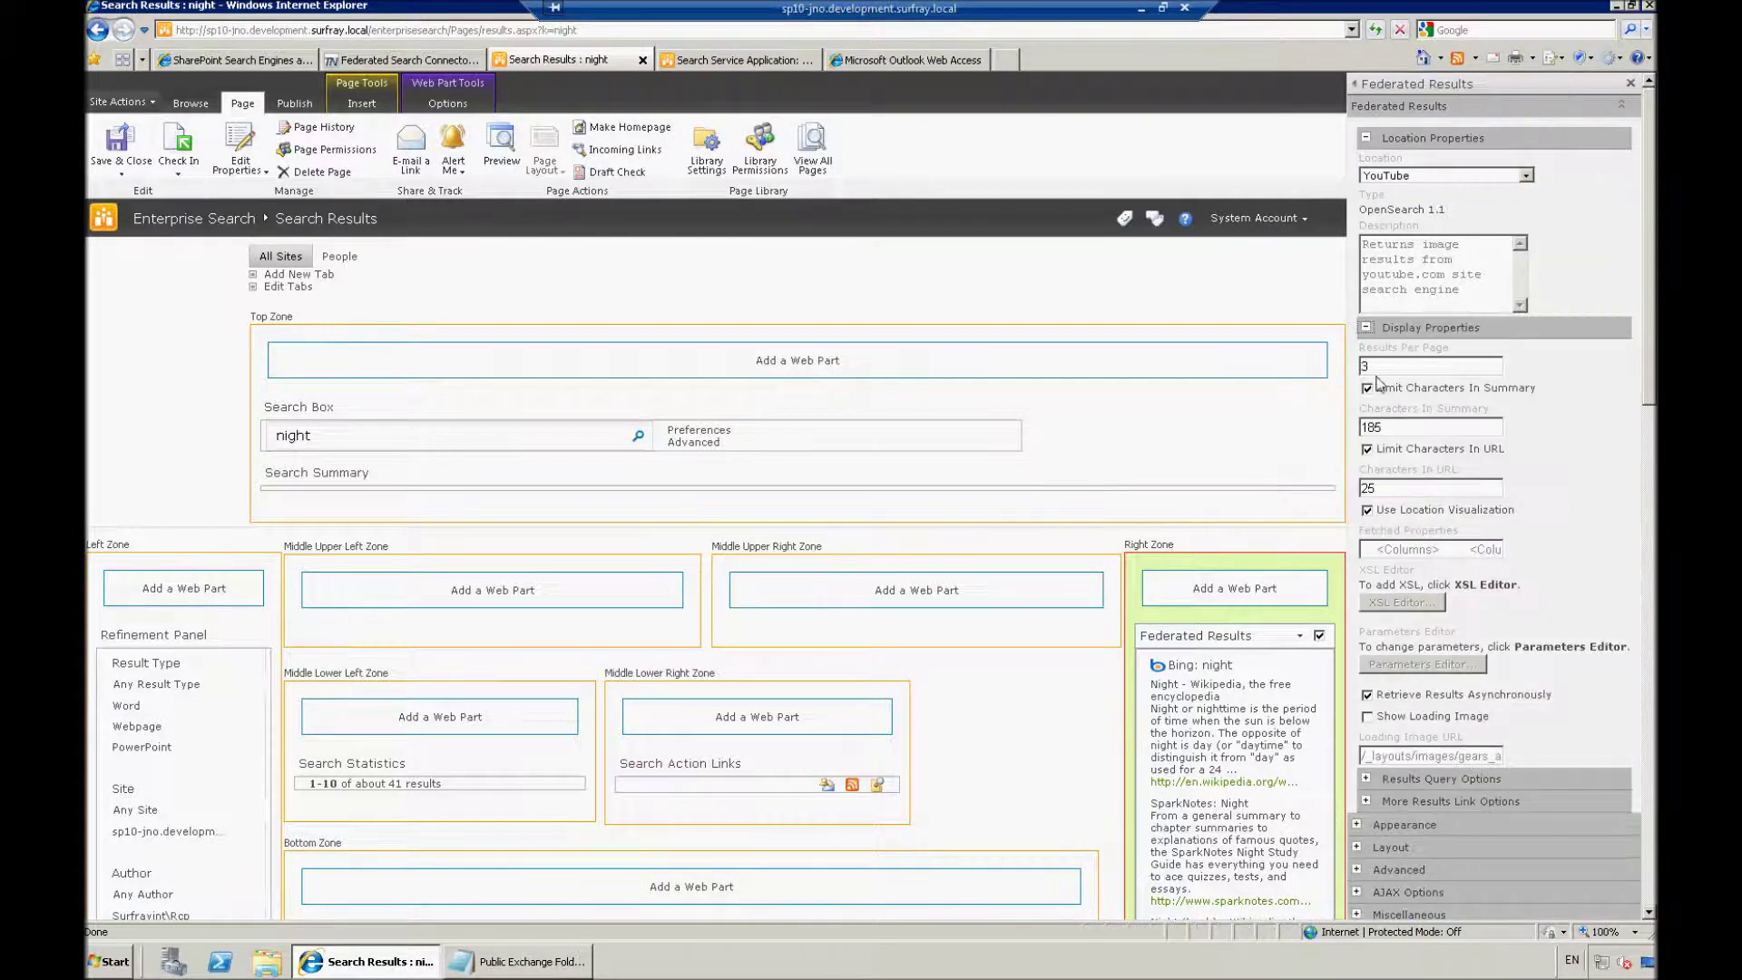
{"action": "left_click", "coordinate": [1367, 138]}
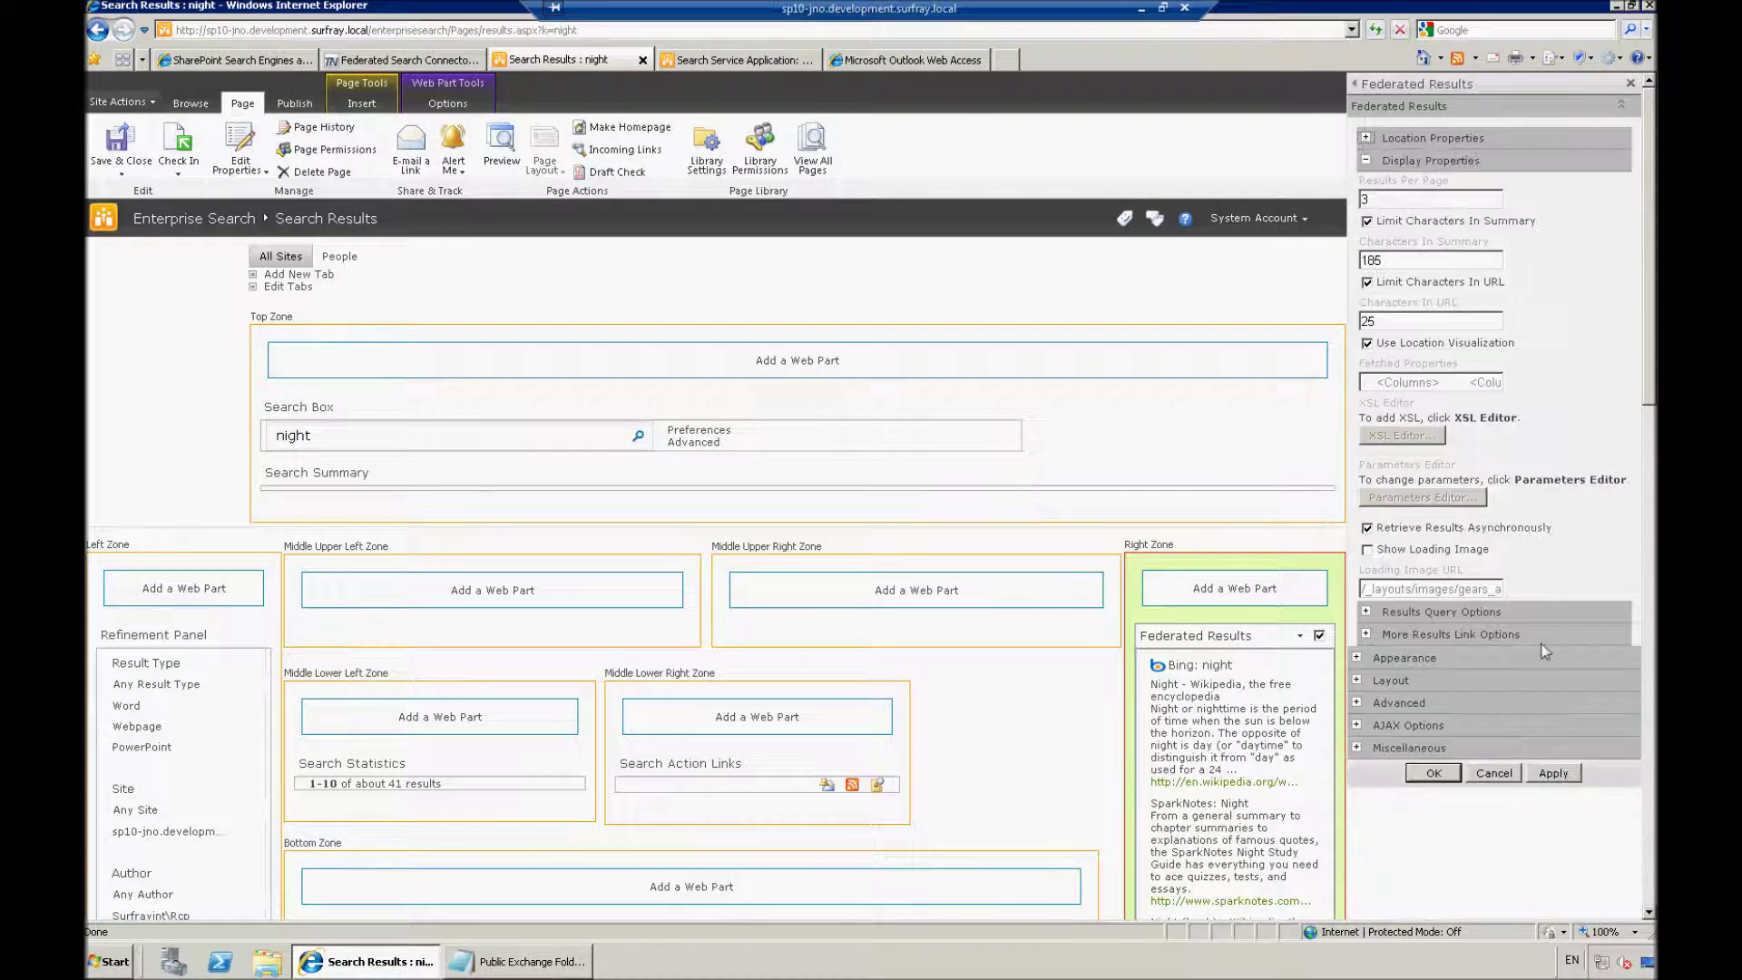
{"action": "left_click", "coordinate": [1452, 778]}
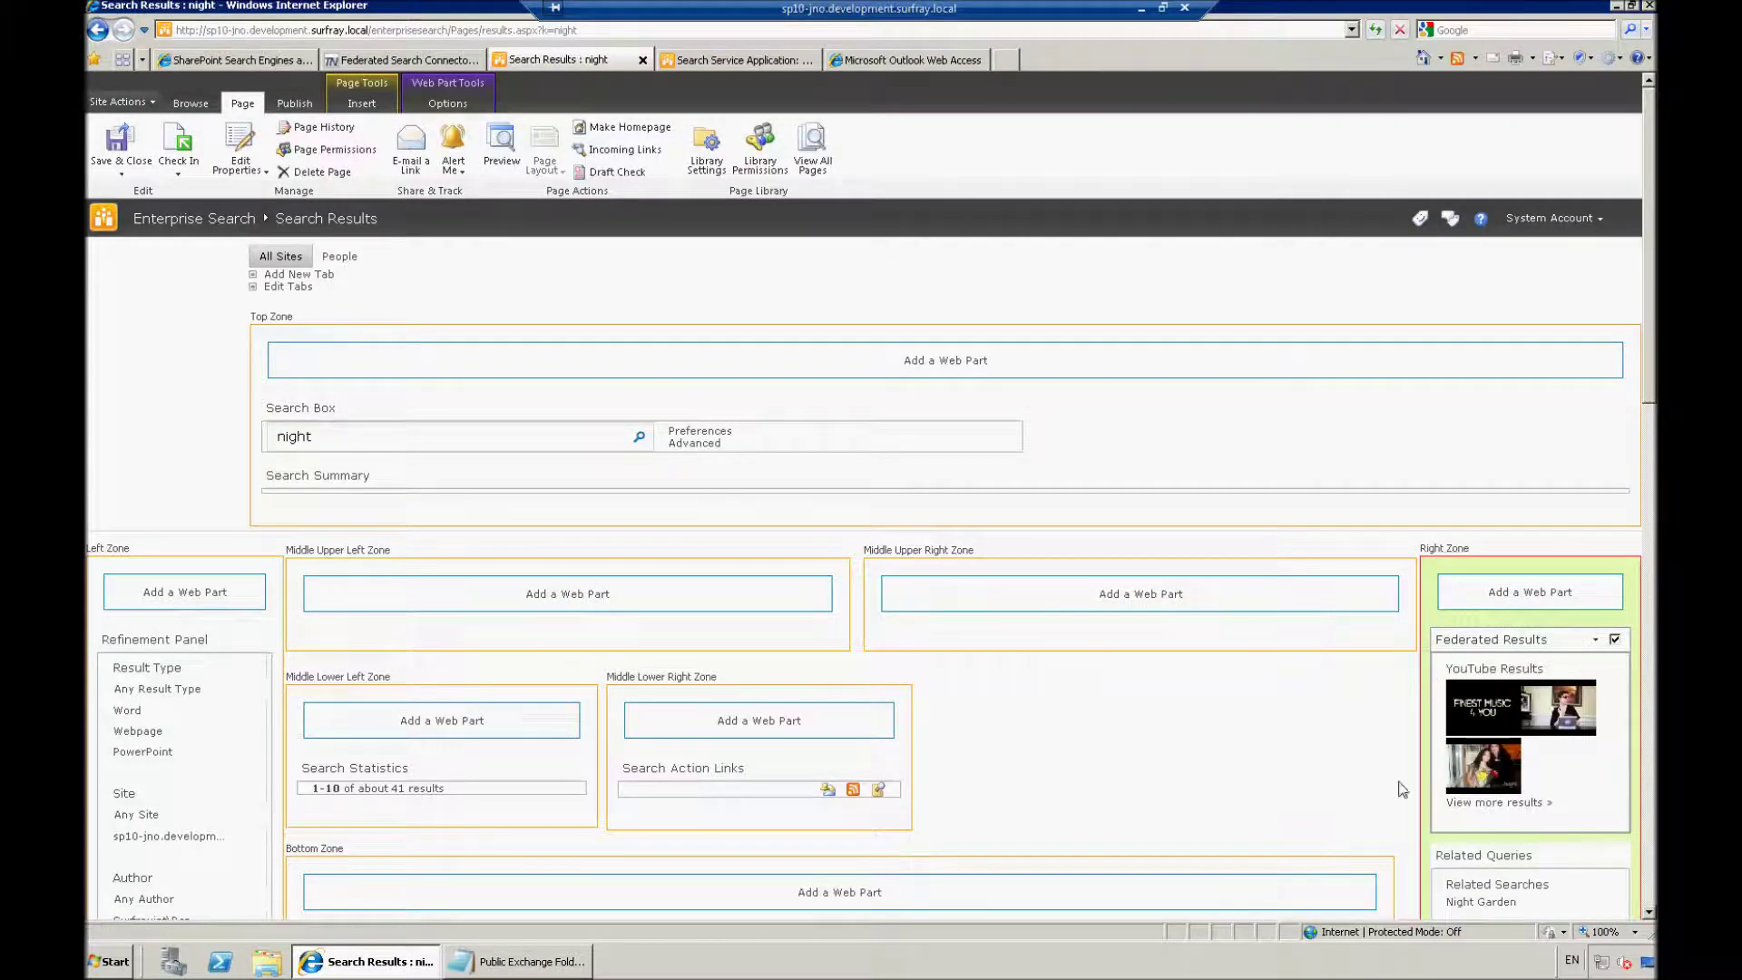
Check in the edited results page, then search for 'night garden' to show the YouTube results
{"action": "left_click", "coordinate": [181, 145]}
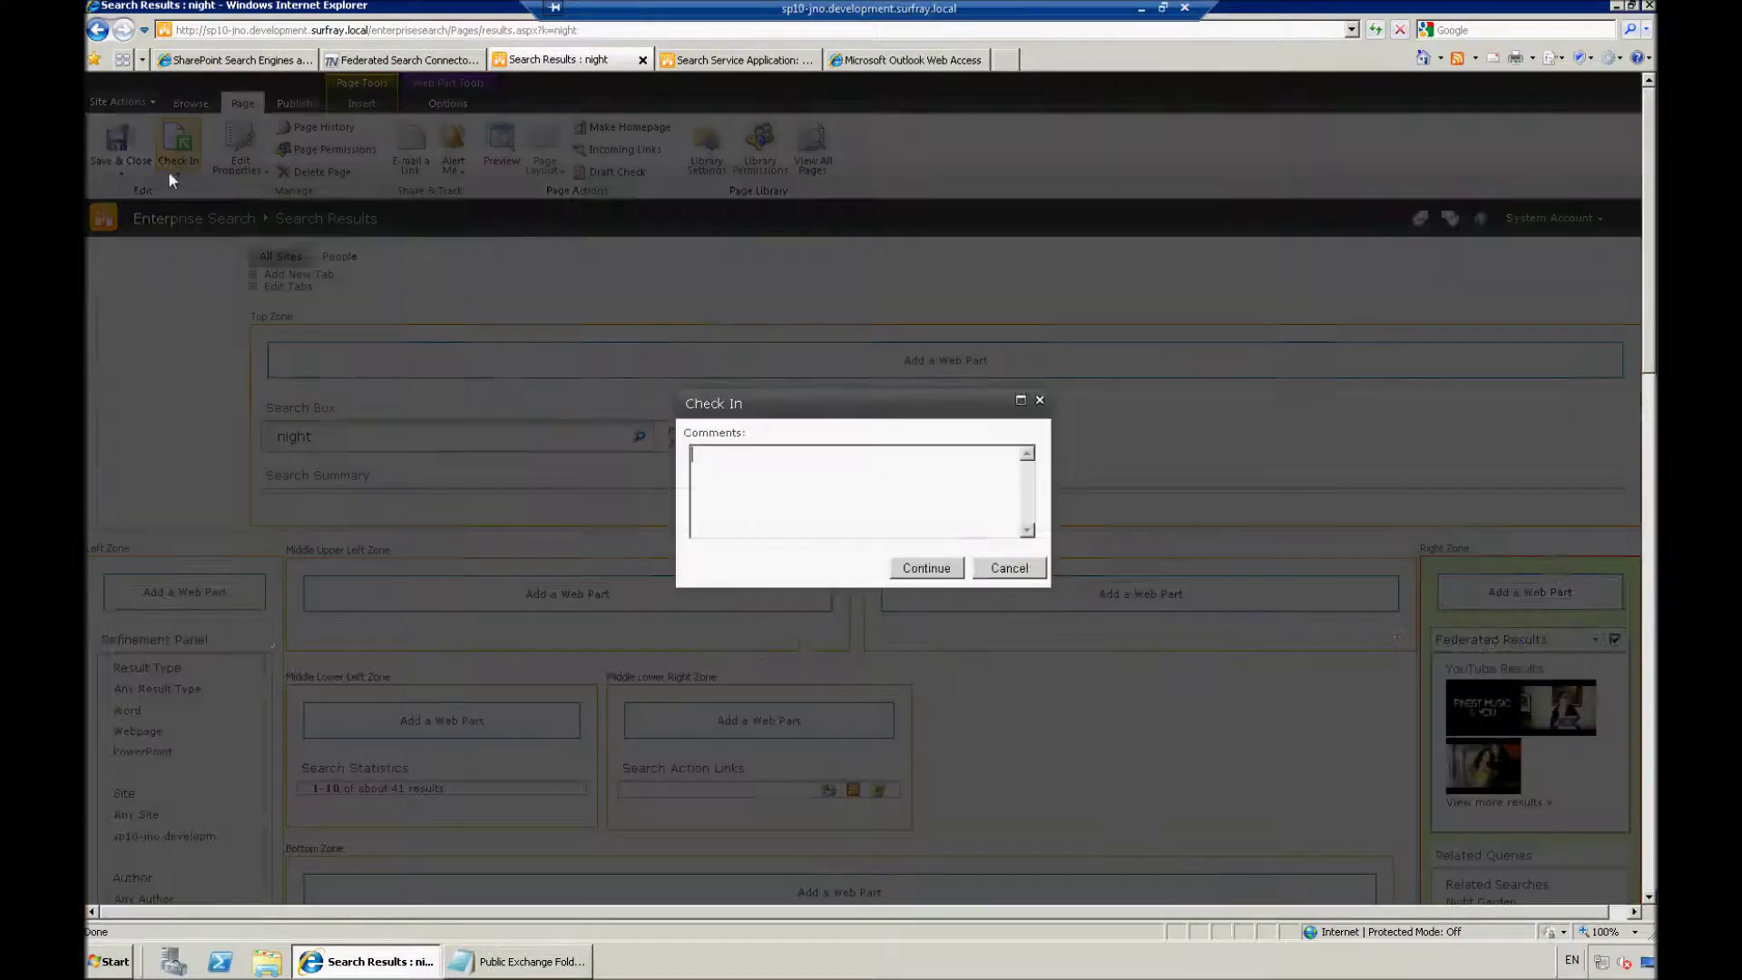
{"action": "left_click", "coordinate": [926, 569]}
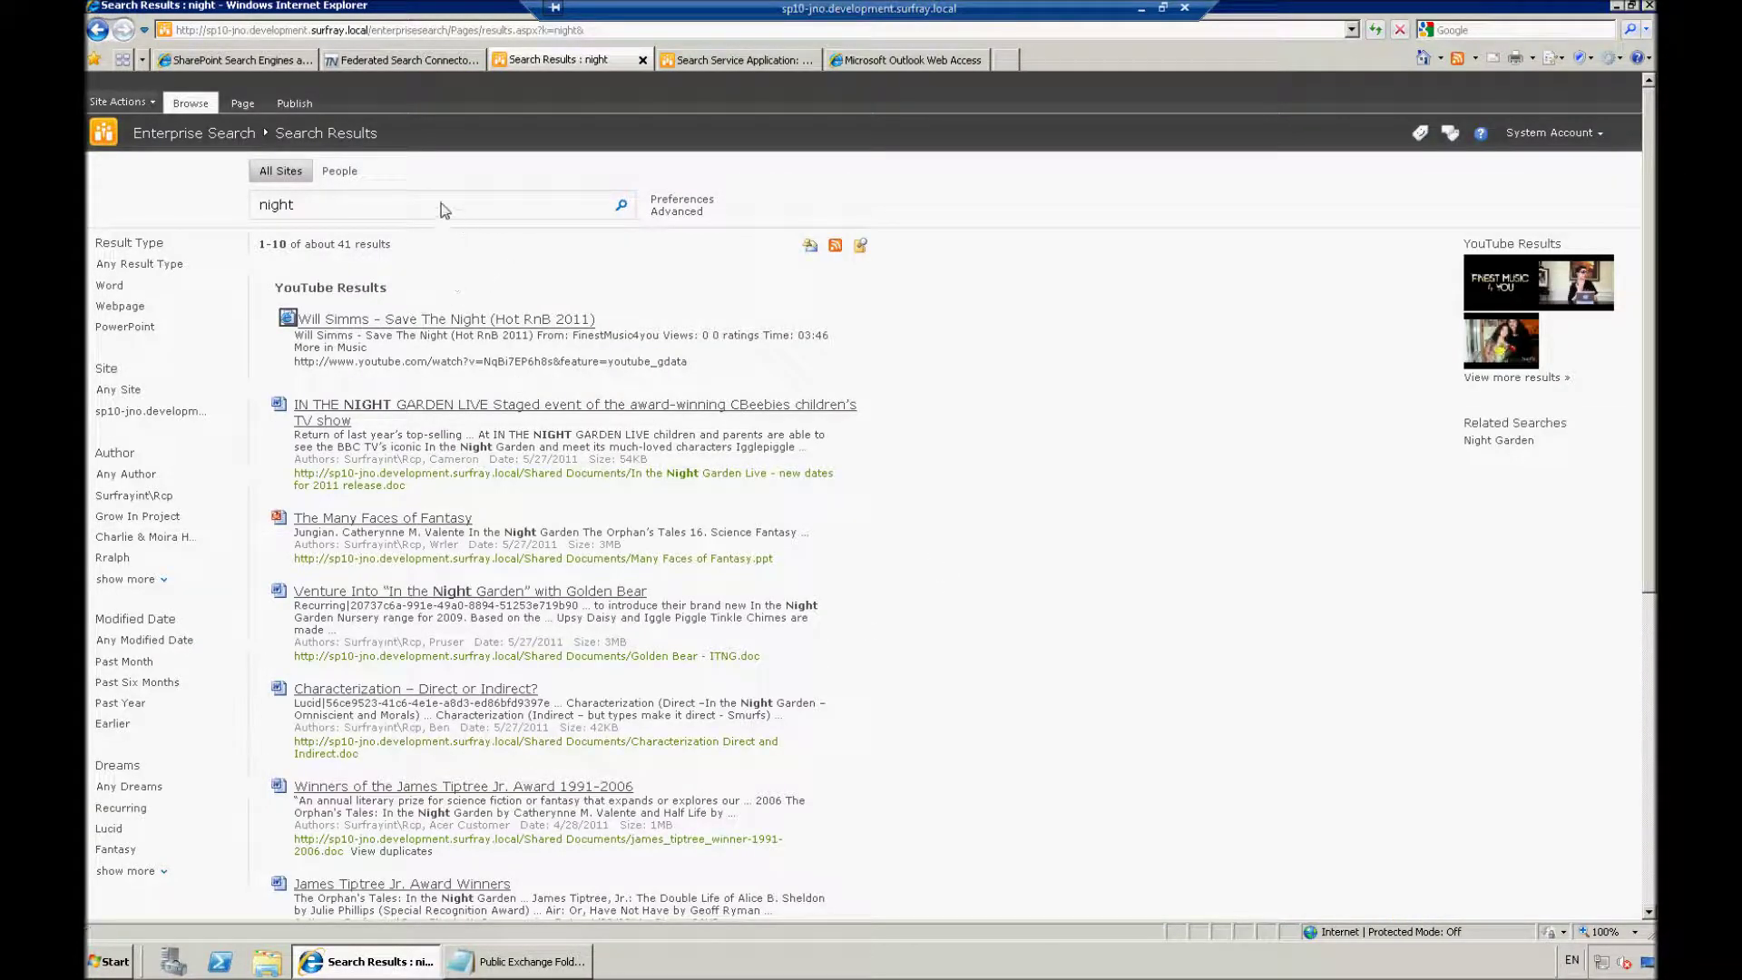
{"action": "type", "text": "garden"}
{"action": "key", "text": "Return"}
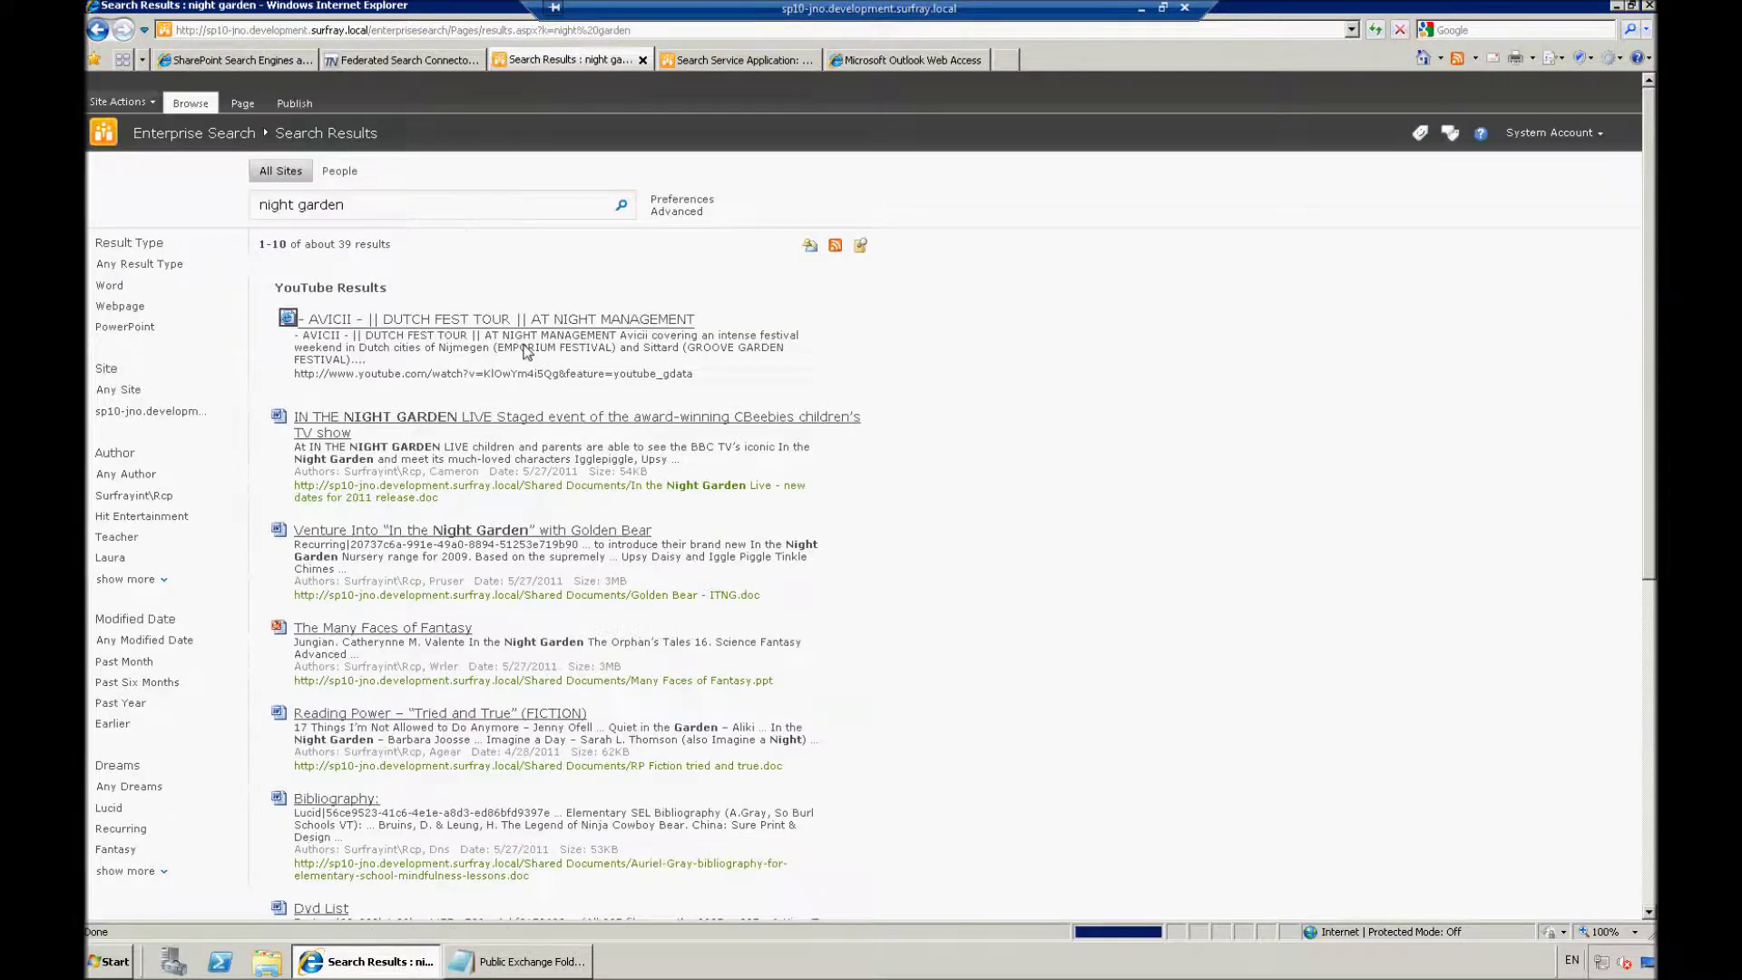